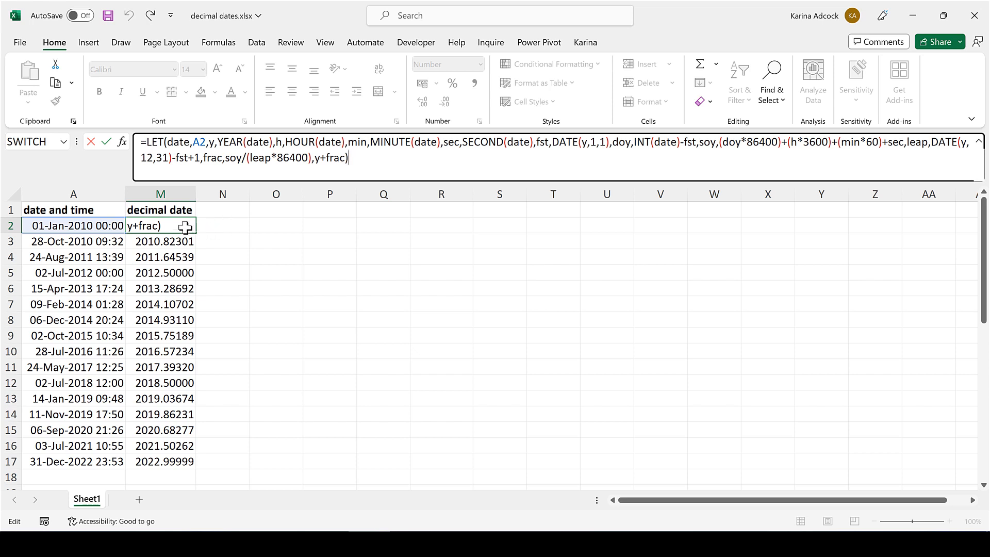
- Finish editing the decimal date formula and unhide the columns between A and M
{"action": "key", "text": "Return"}
{"action": "left_click_drag", "start_coordinate": [104, 194], "coordinate": [159, 194]}
{"action": "right_click", "coordinate": [143, 194]}
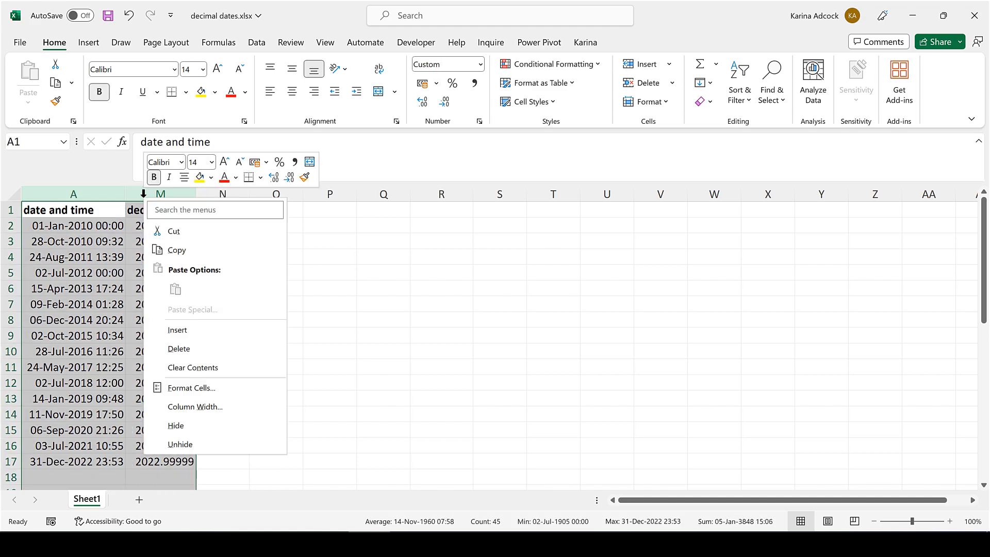
{"action": "left_click", "coordinate": [180, 445]}
- Enter =YEAR(A2) in B2 and fill the formula down the year column to row 17
{"action": "left_click", "coordinate": [141, 226]}
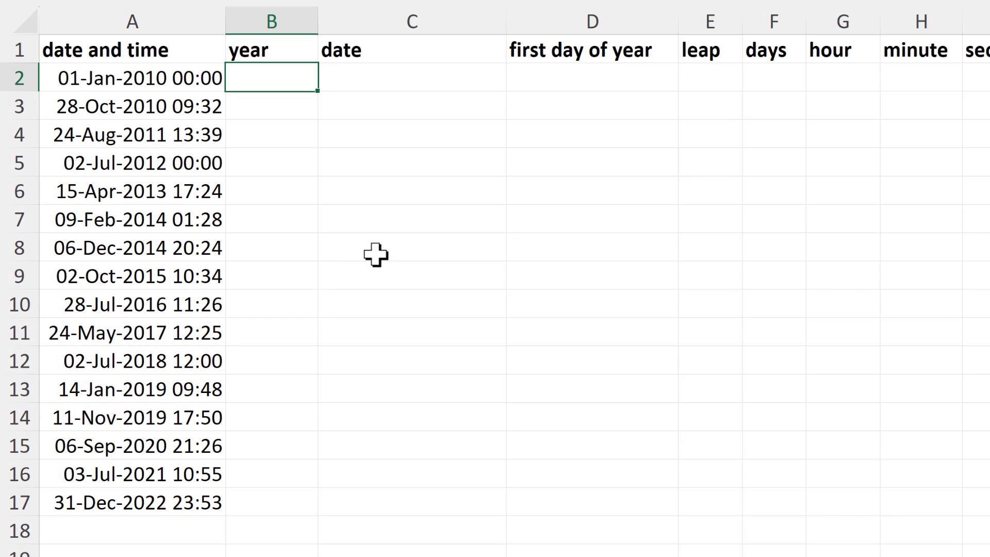
{"action": "type", "text": "=year"}
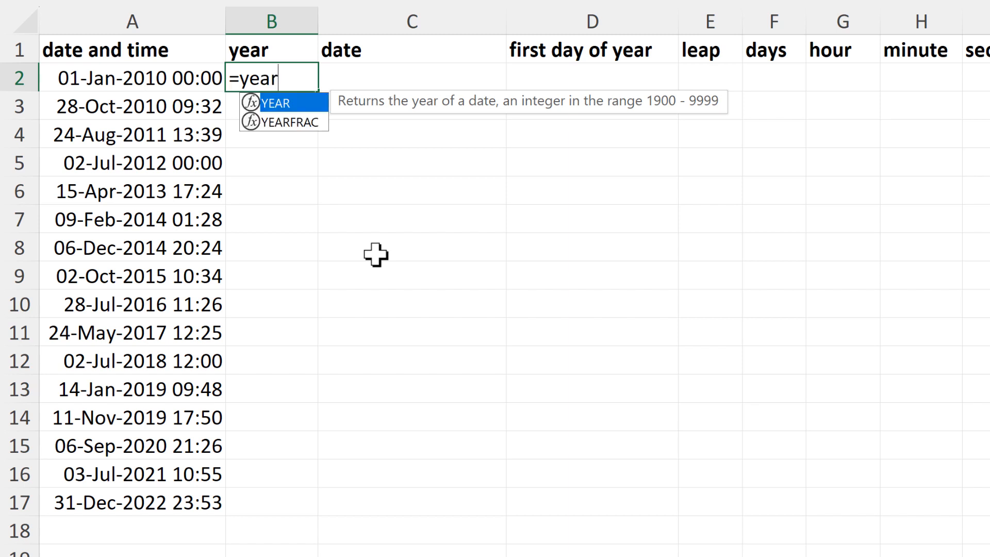
{"action": "key", "text": "Tab"}
{"action": "left_click", "coordinate": [191, 83]}
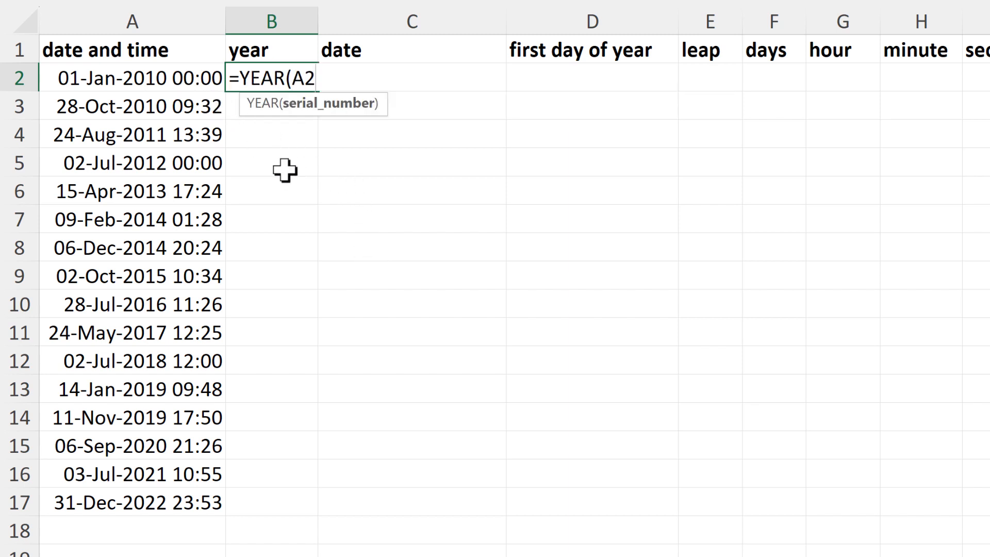
{"action": "key", "text": "Return"}
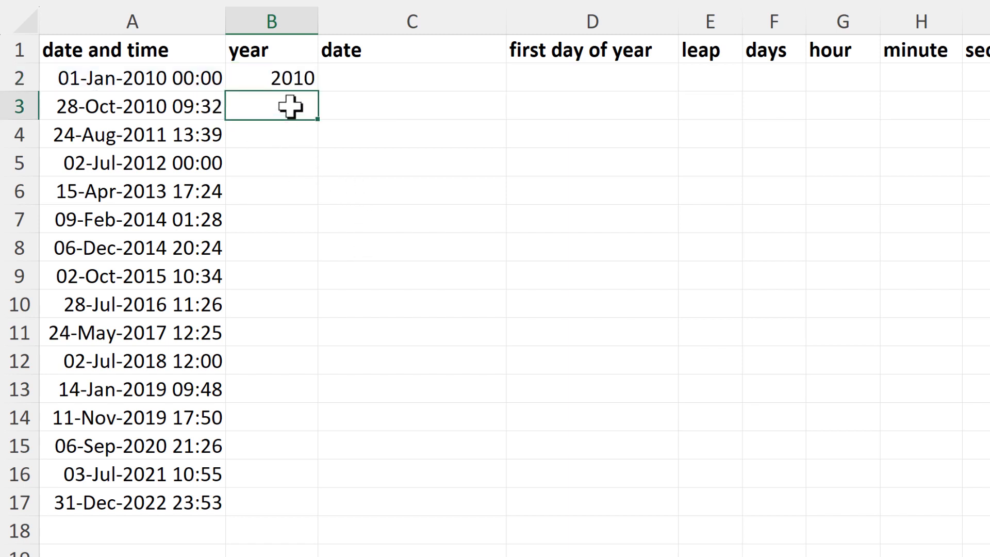
{"action": "left_click", "coordinate": [284, 77]}
{"action": "double_click", "coordinate": [321, 95]}
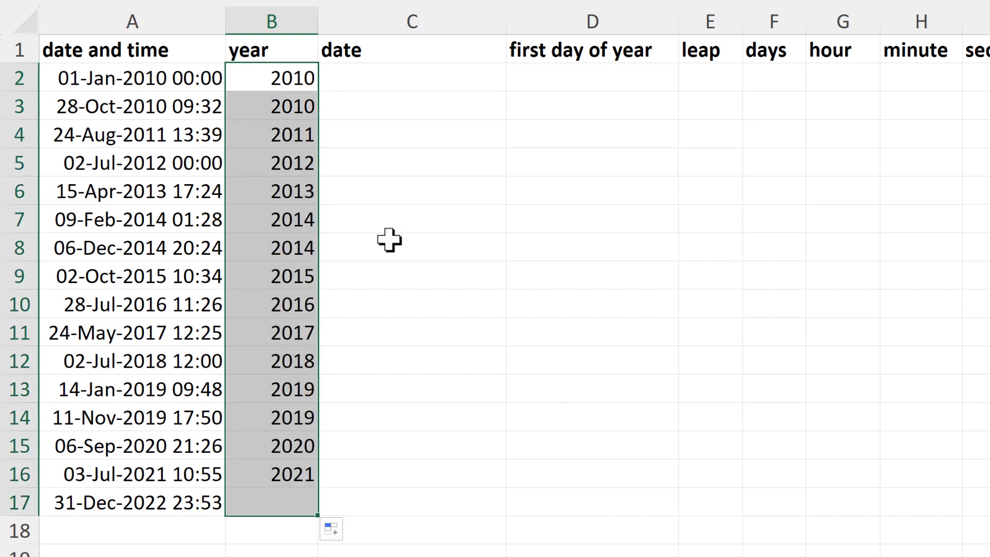
- Enter =INT(A2) in C2 and fill the formula down the date column to row 17
{"action": "left_click_drag", "start_coordinate": [376, 82], "coordinate": [422, 206]}
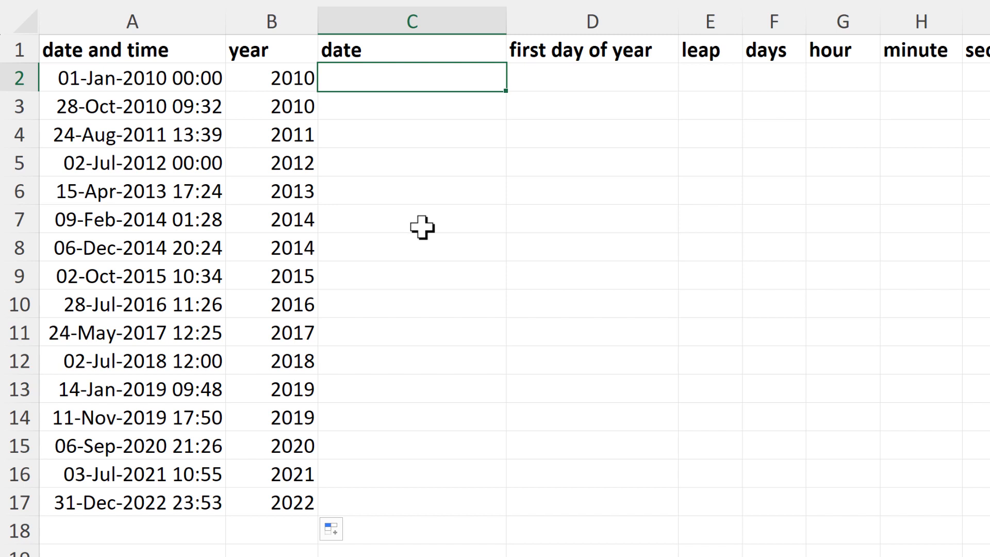
{"action": "type", "text": "=int"}
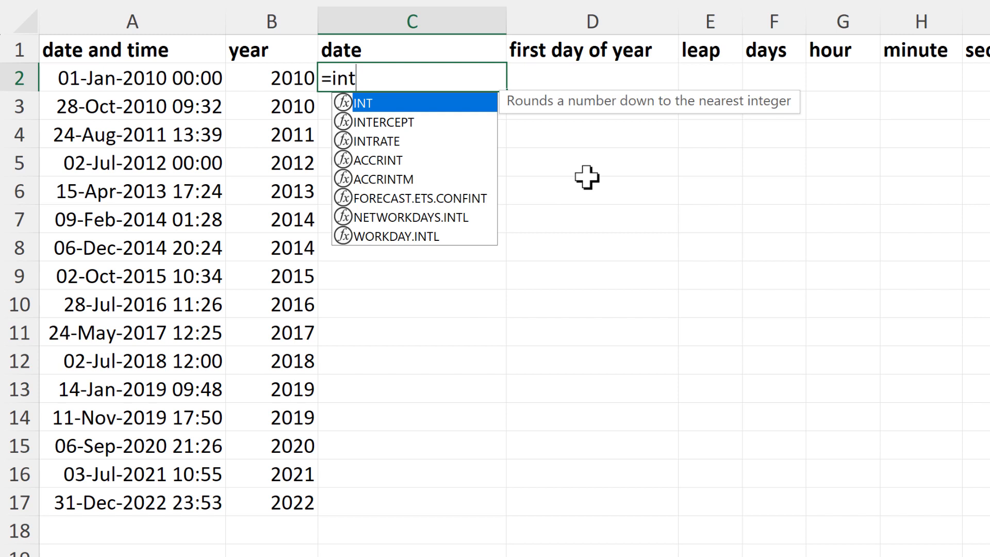
{"action": "key", "text": "Tab"}
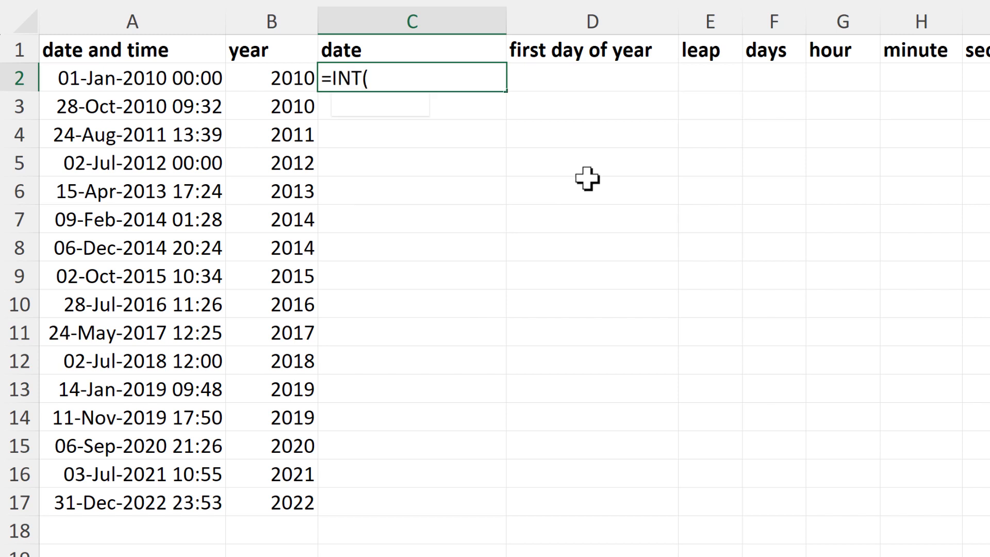
{"action": "left_click", "coordinate": [178, 78]}
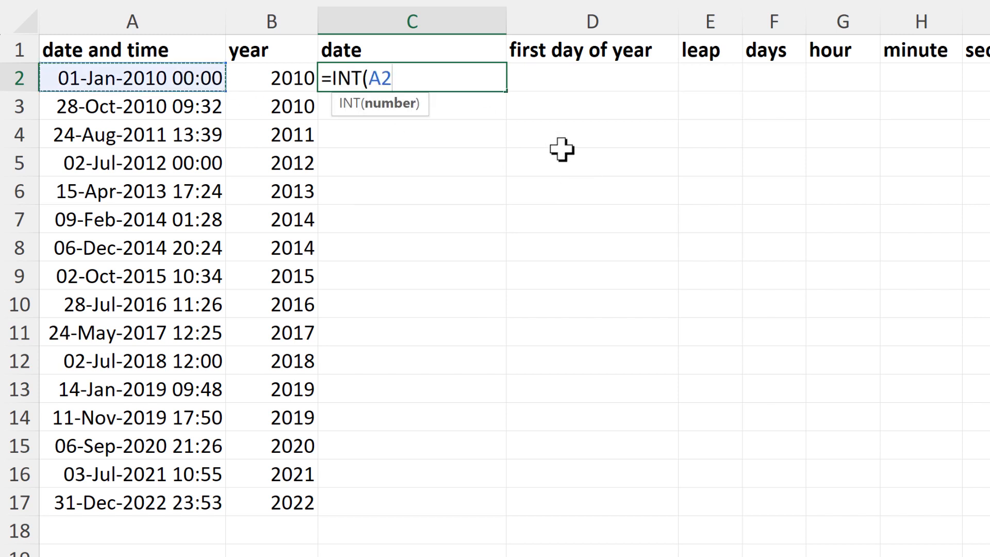
{"action": "key", "text": "Return"}
{"action": "left_click", "coordinate": [478, 78]}
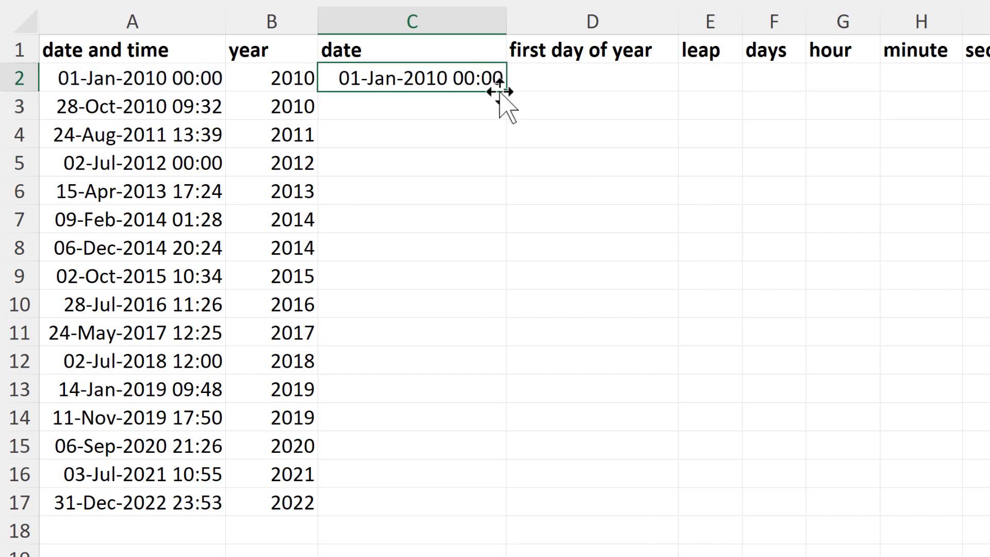
{"action": "double_click", "coordinate": [506, 91]}
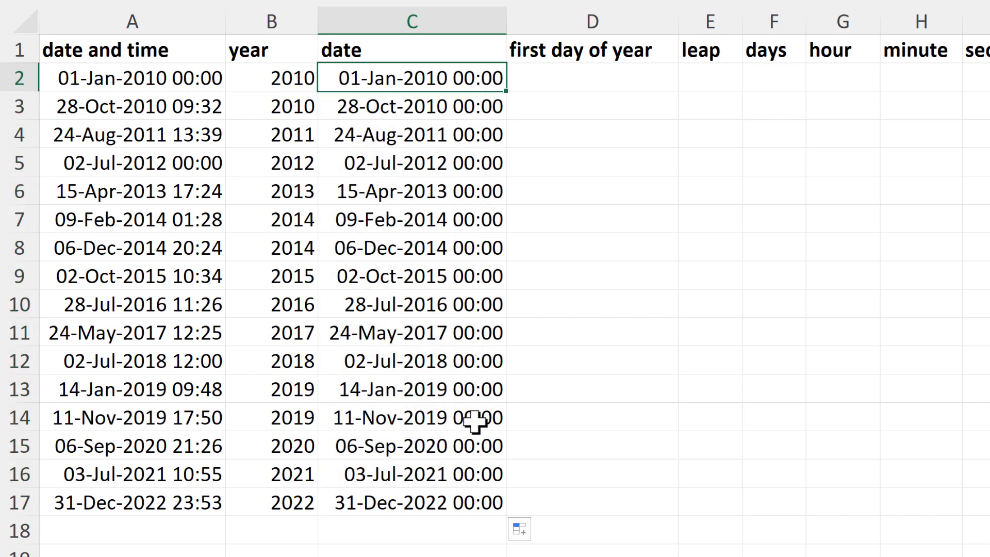
- Enter =DATE(B2,1,1) in D2 and fill the formula down the first day of year column to row 17
{"action": "left_click", "coordinate": [553, 85]}
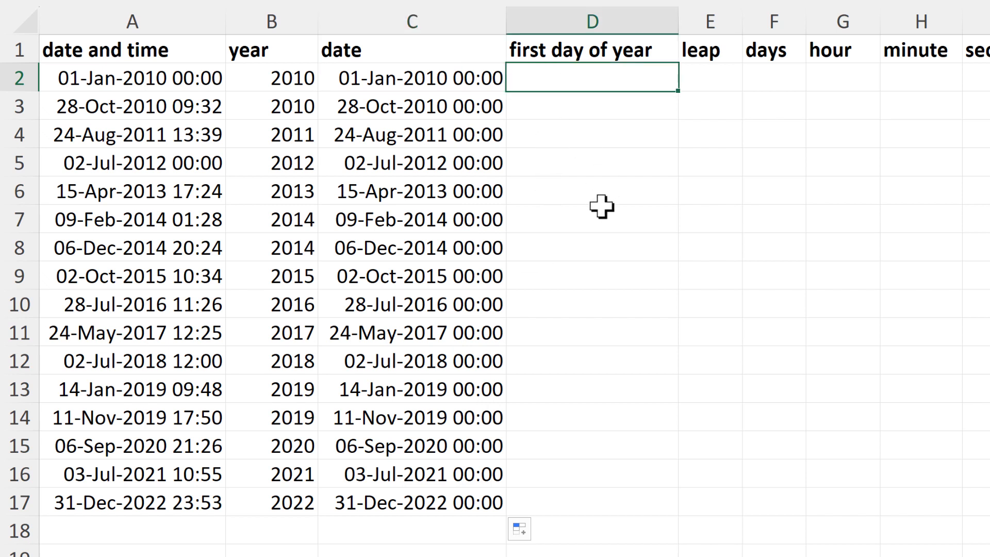
{"action": "type", "text": "=date"}
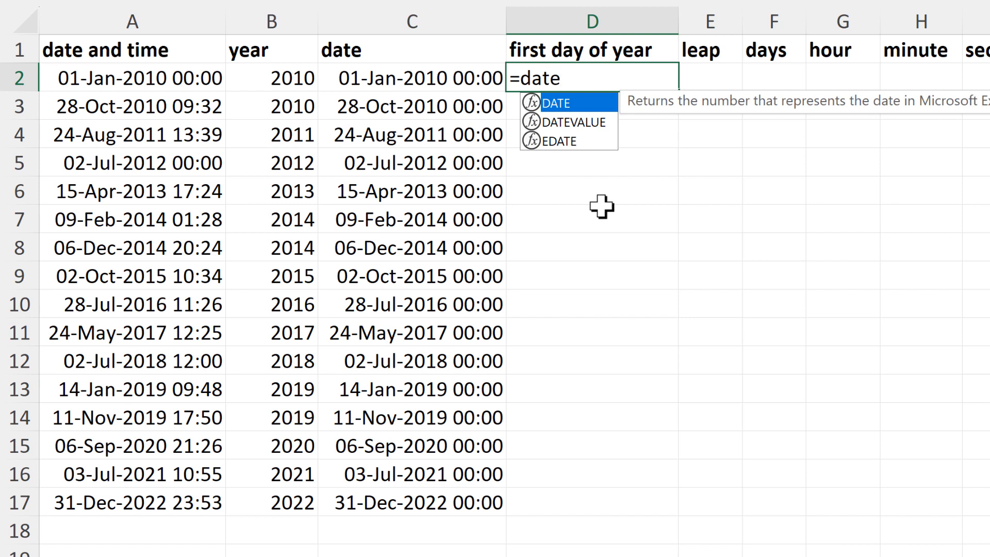
{"action": "key", "text": "Tab"}
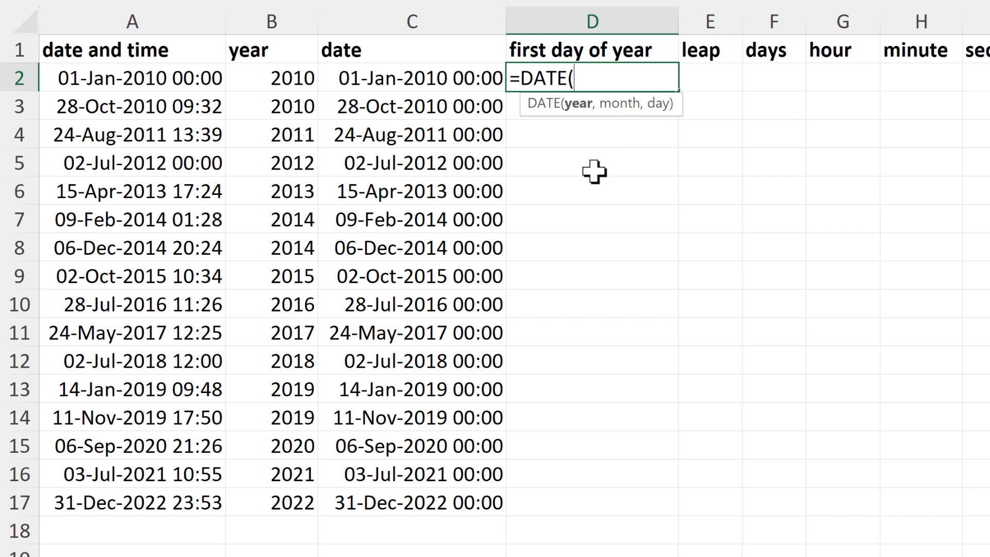
{"action": "left_click", "coordinate": [278, 78]}
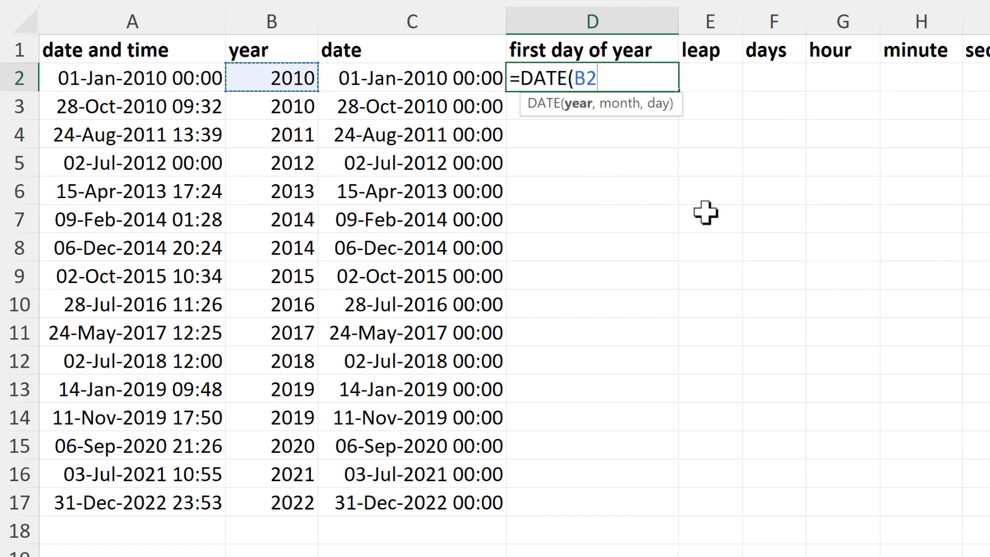
{"action": "type", "text": ",1"}
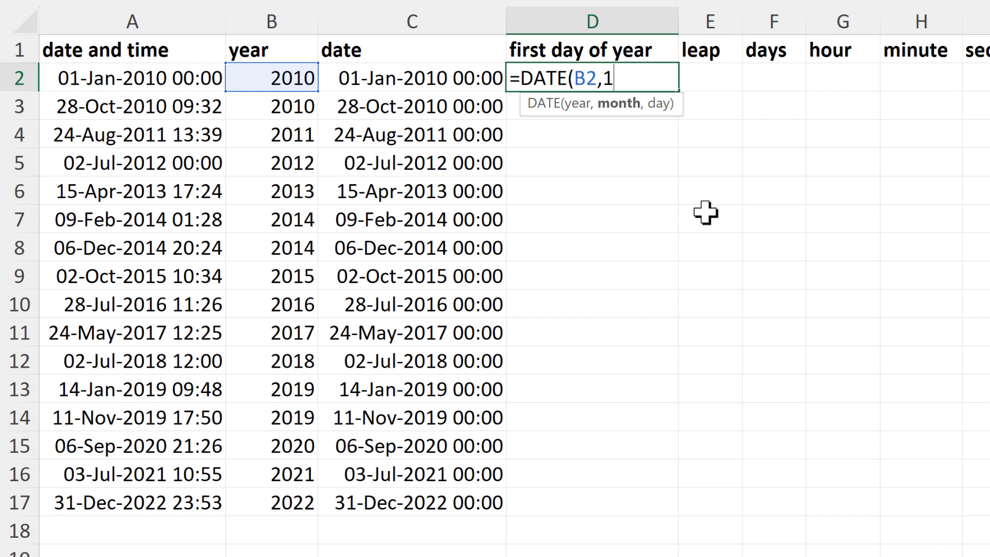
{"action": "type", "text": ","}
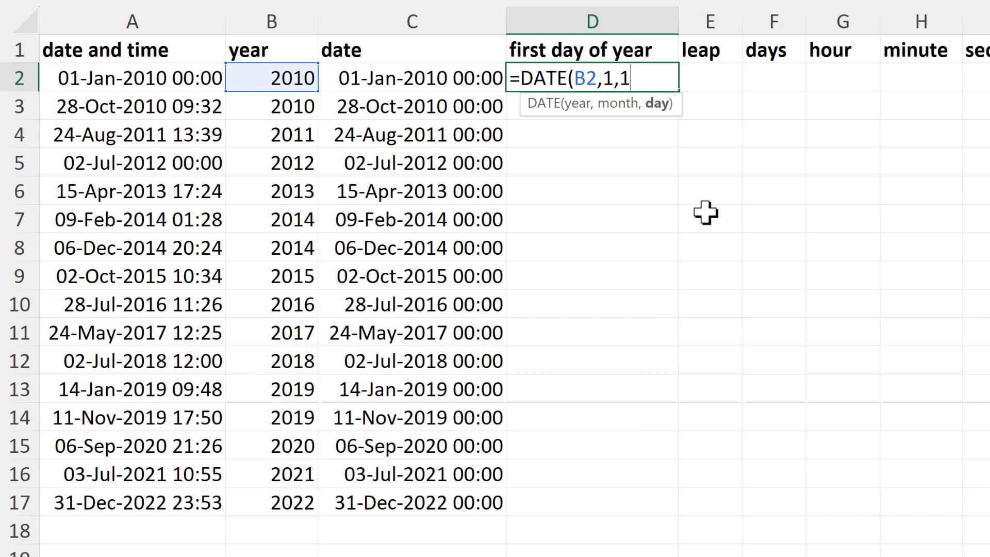
{"action": "type", "text": "1)"}
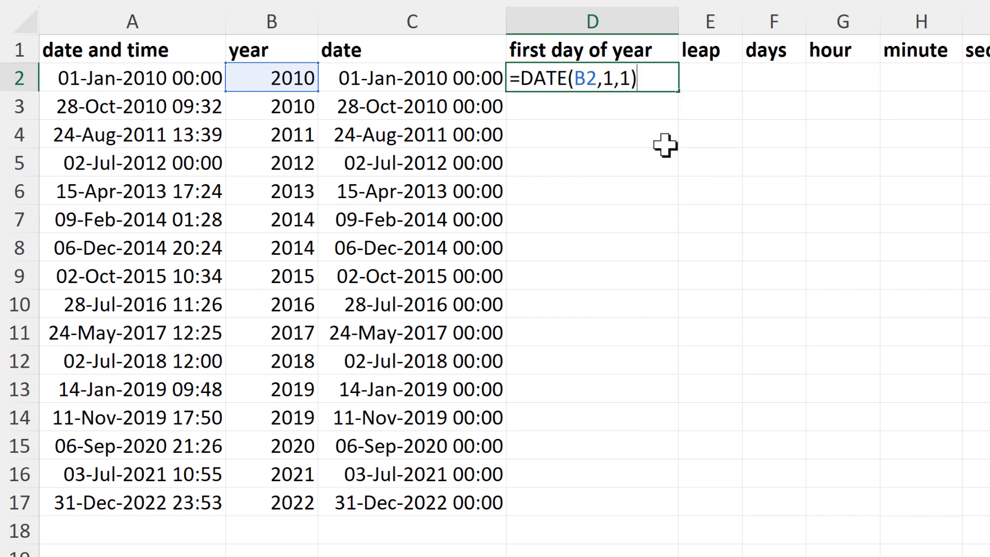
{"action": "key", "text": "Return"}
{"action": "left_click", "coordinate": [641, 76]}
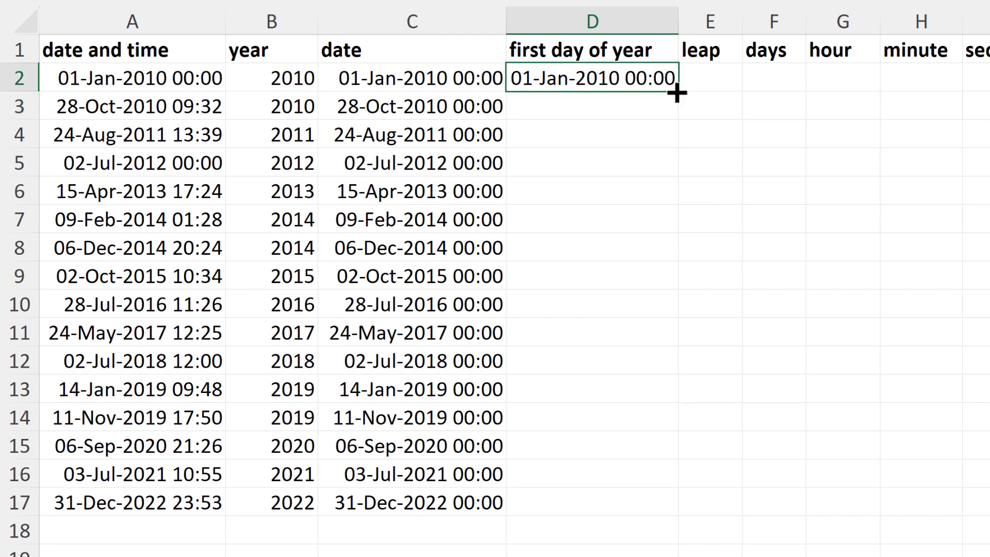
{"action": "double_click", "coordinate": [677, 93]}
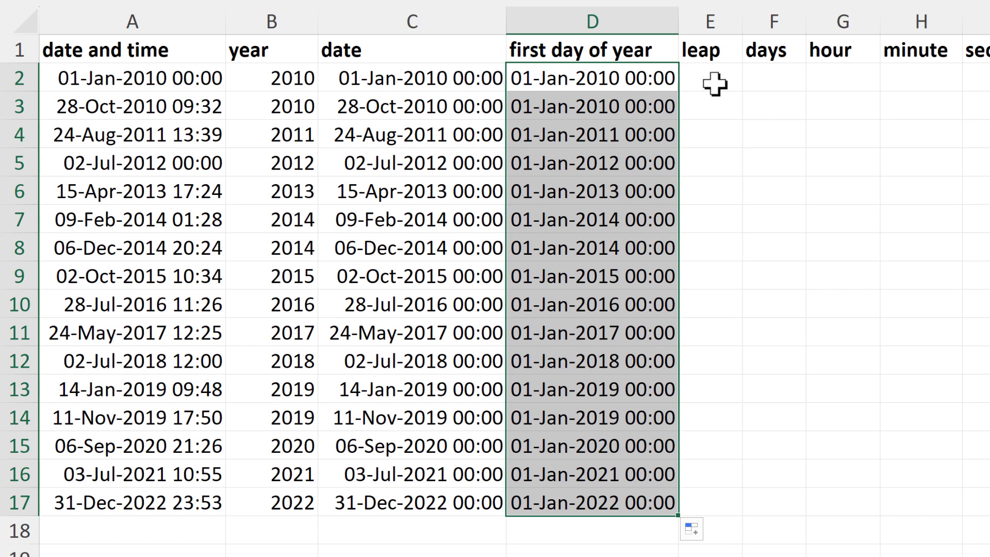
- Enter =DATE(B2,12,31)-D2 in E2 to subtract the first day of the year from its last day
{"action": "left_click", "coordinate": [714, 82]}
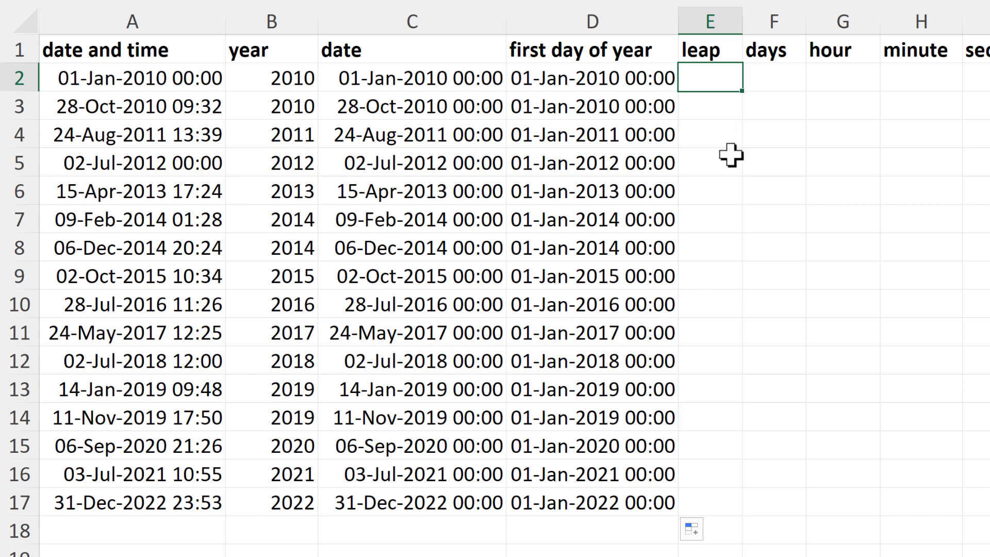
{"action": "type", "text": "=dat"}
{"action": "key", "text": "Tab"}
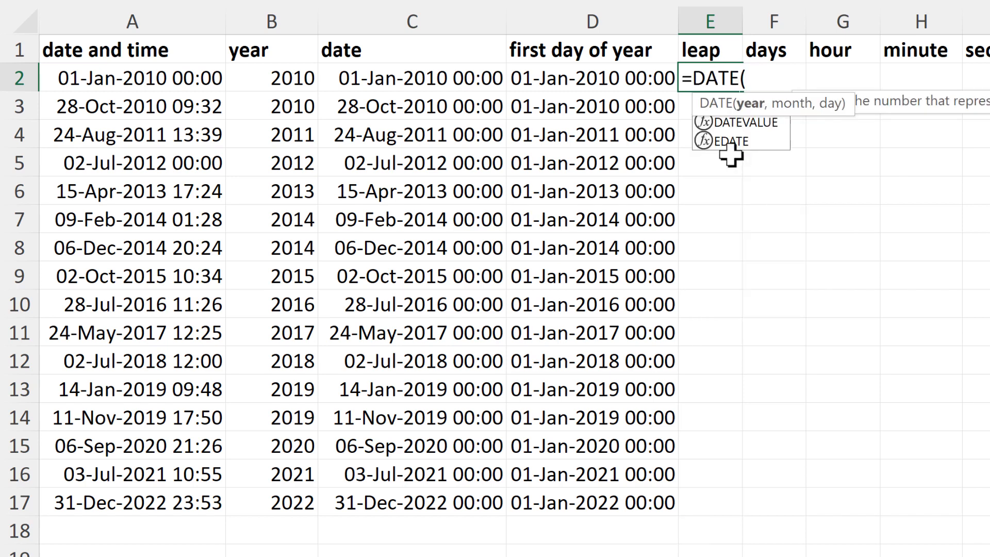
{"action": "left_click", "coordinate": [258, 78]}
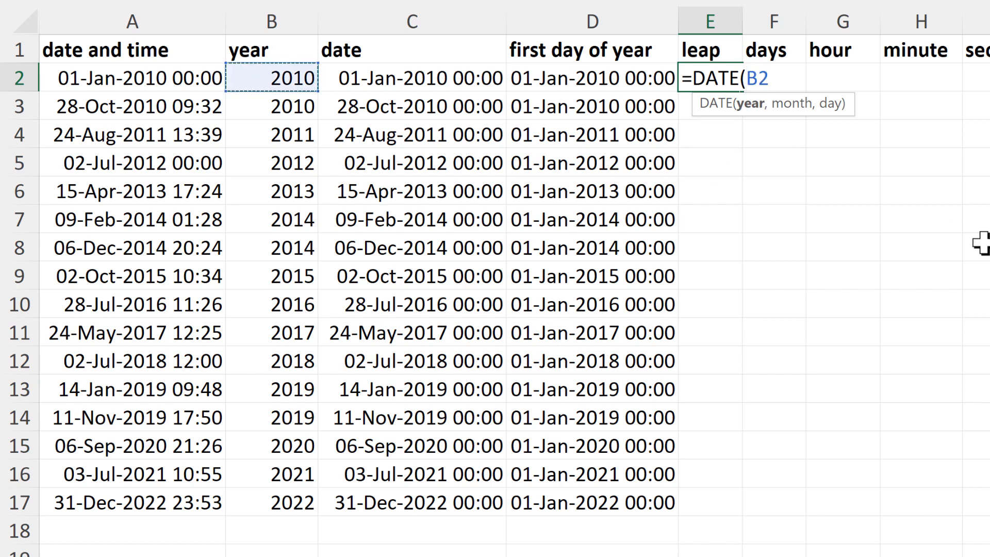
{"action": "type", "text": ",12"}
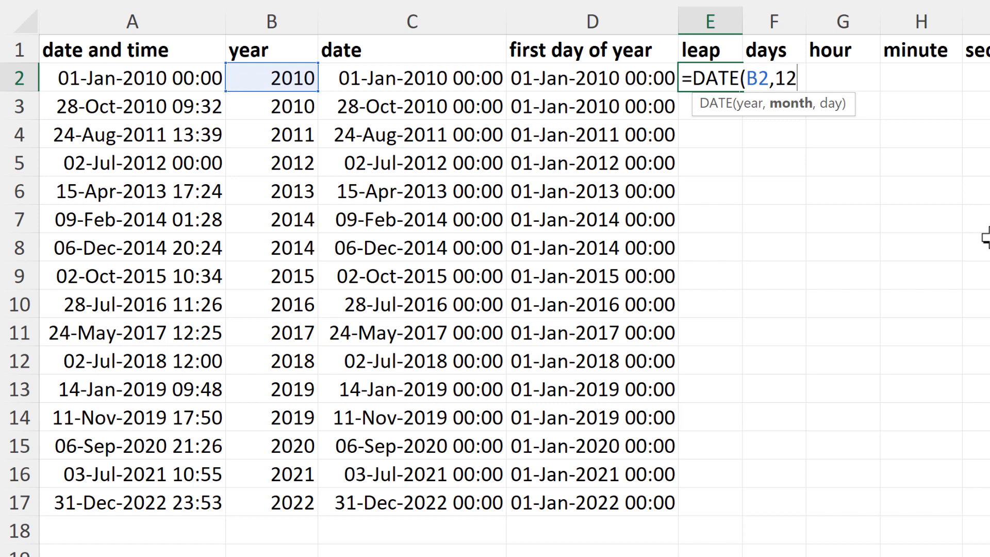
{"action": "type", "text": ",31"}
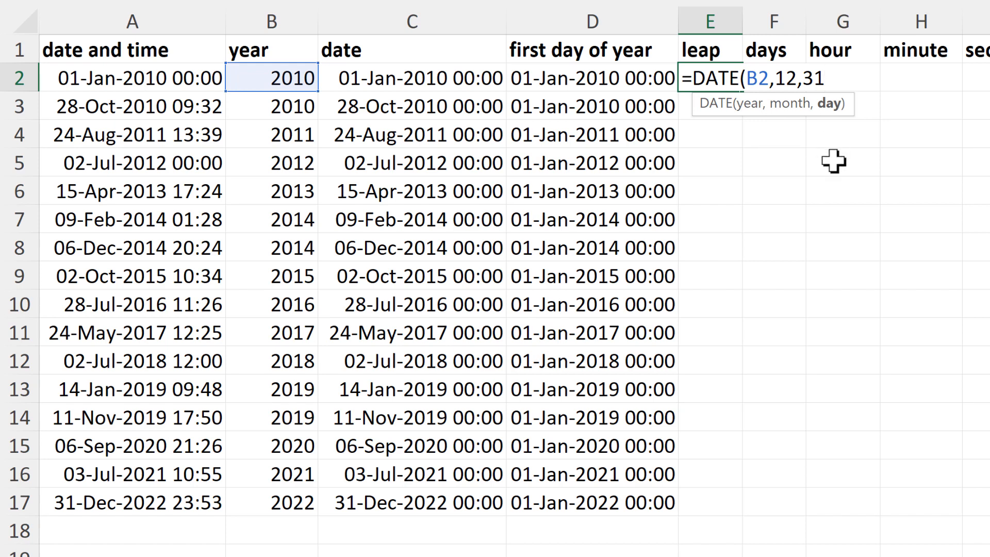
{"action": "type", "text": ")-"}
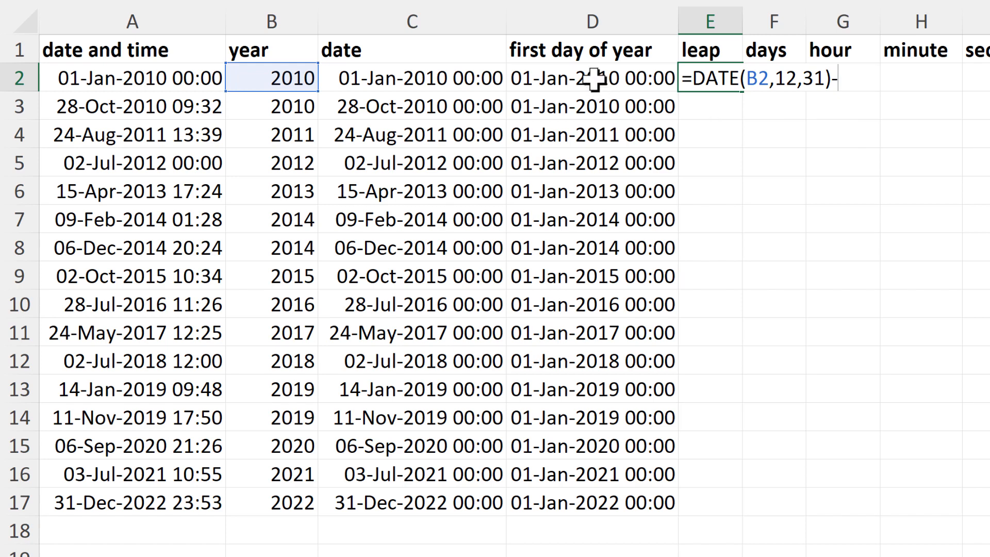
{"action": "left_click", "coordinate": [593, 79]}
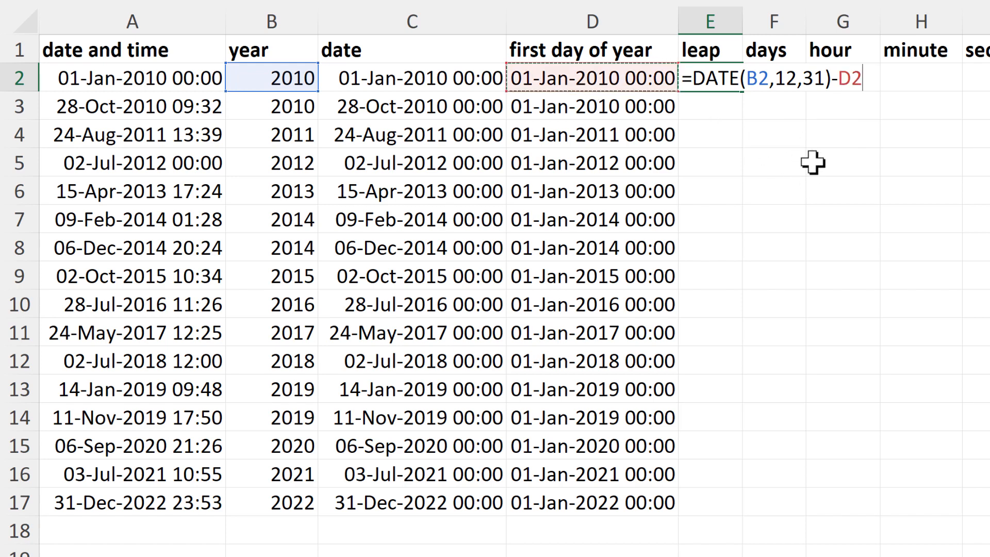
{"action": "key", "text": "Return"}
- Set the number format of the leap cell E2 to General
{"action": "left_click", "coordinate": [735, 85]}
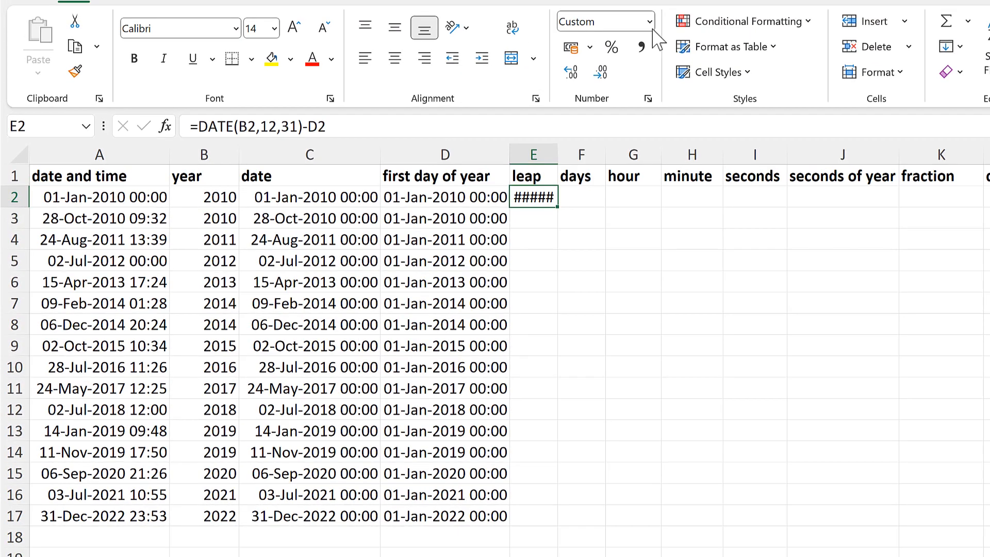
{"action": "left_click", "coordinate": [649, 22]}
{"action": "left_click", "coordinate": [588, 47]}
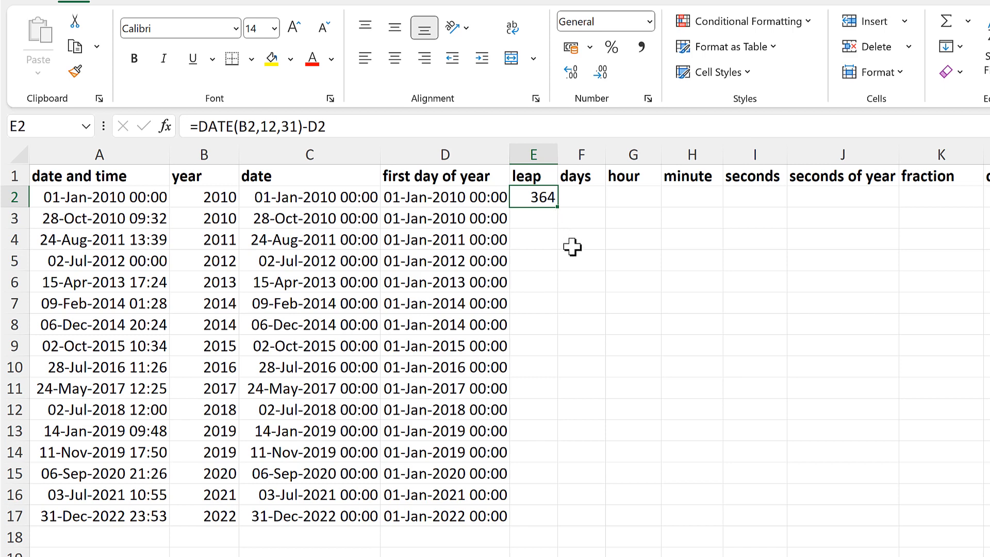
- Change the E2 formula to =DATE(B2,12,31)-D2+1 in General format and fill it down to E17
{"action": "key", "text": "F2"}
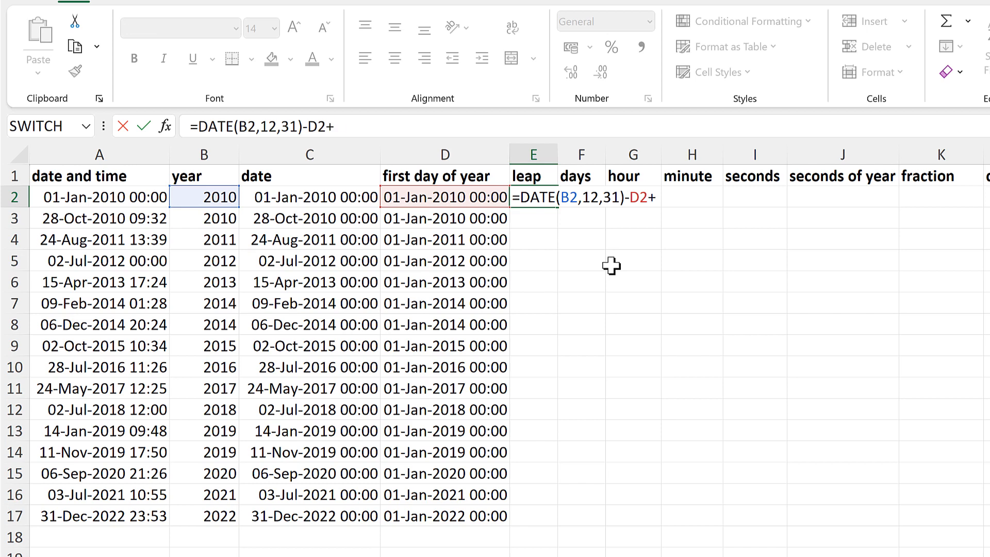
{"action": "key", "text": "Return"}
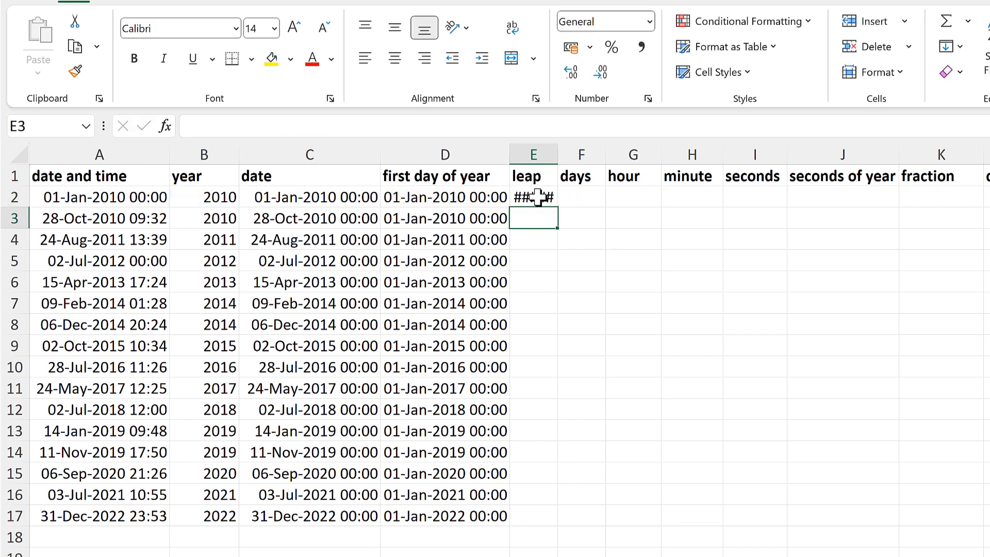
{"action": "left_click", "coordinate": [536, 196]}
{"action": "left_click", "coordinate": [649, 21]}
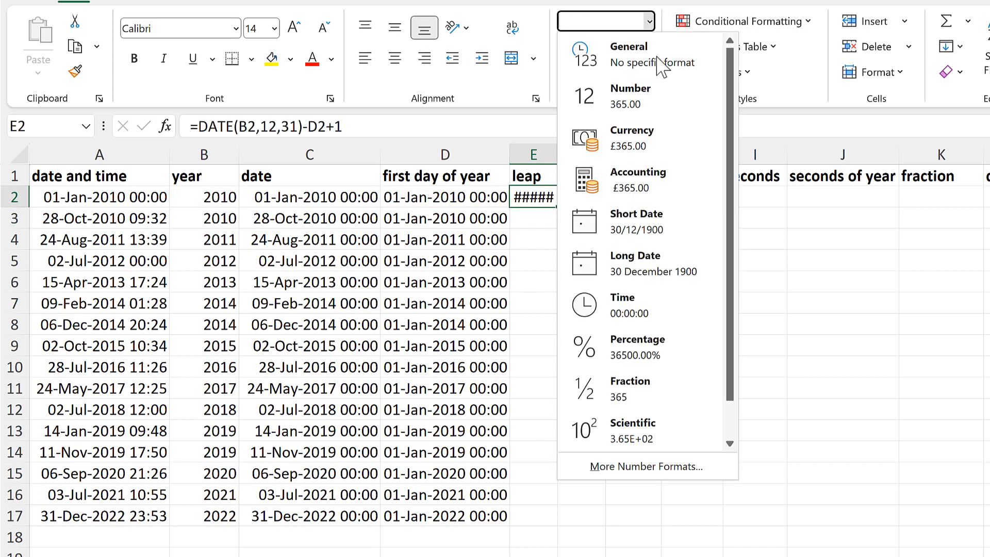
{"action": "left_click", "coordinate": [660, 66]}
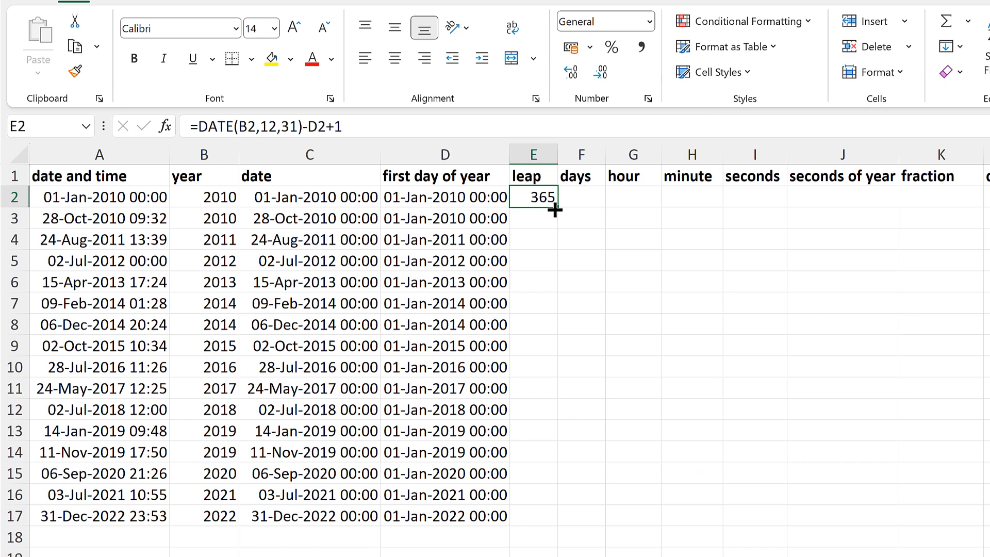
{"action": "double_click", "coordinate": [555, 209]}
{"action": "left_click", "coordinate": [541, 261]}
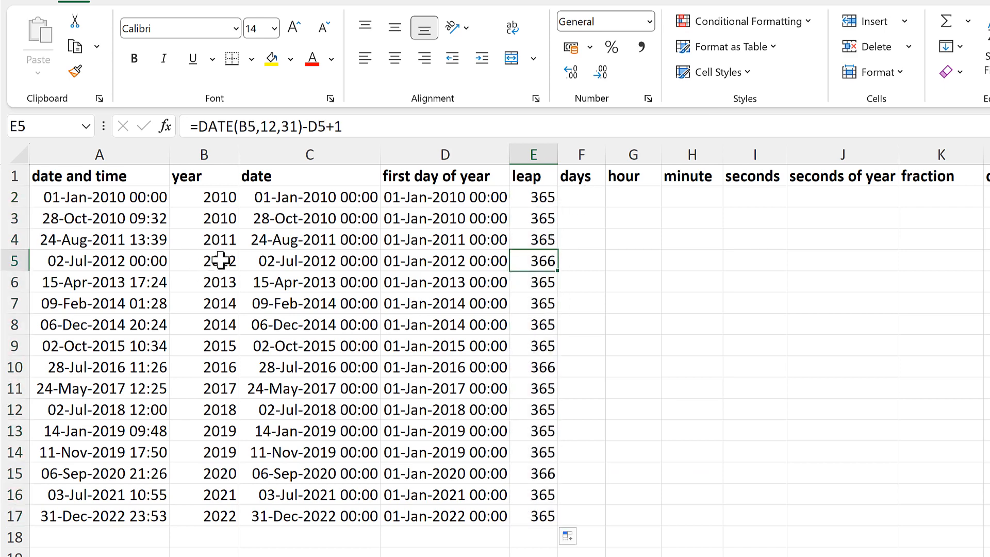
{"action": "left_click_drag", "start_coordinate": [223, 261], "coordinate": [536, 261]}
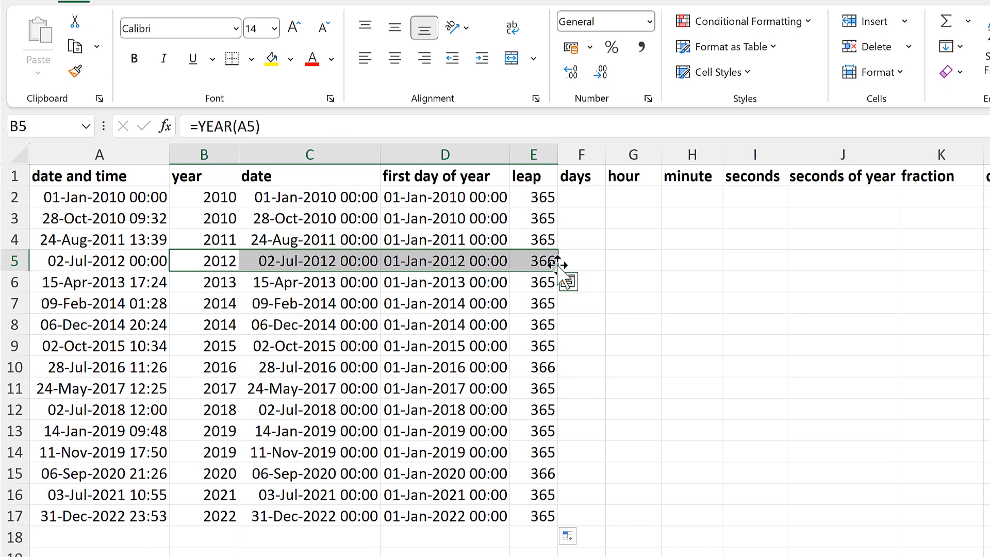
{"action": "left_click", "coordinate": [540, 221]}
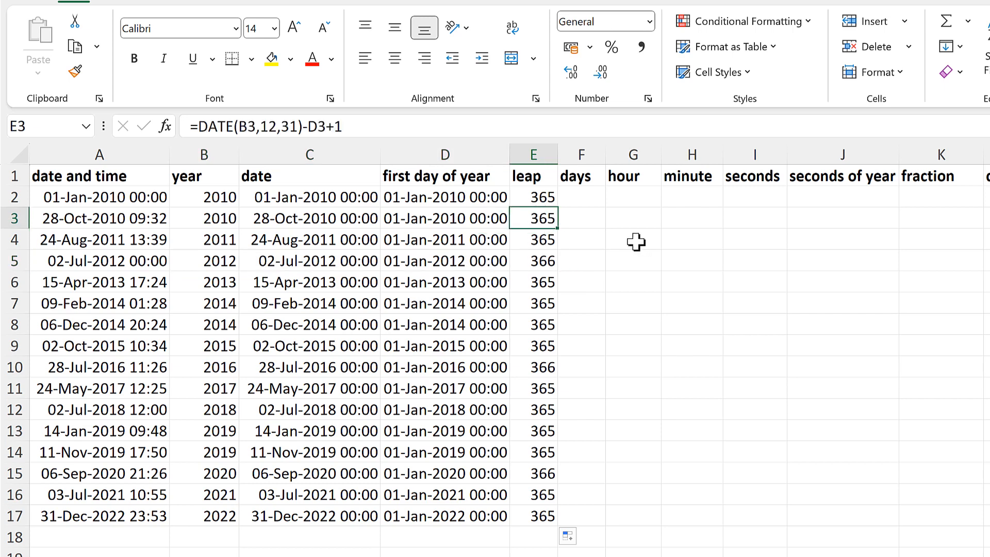
- Enter =C2-D2 in F2 and fill the formula down the days column to row 17
{"action": "left_click", "coordinate": [586, 197]}
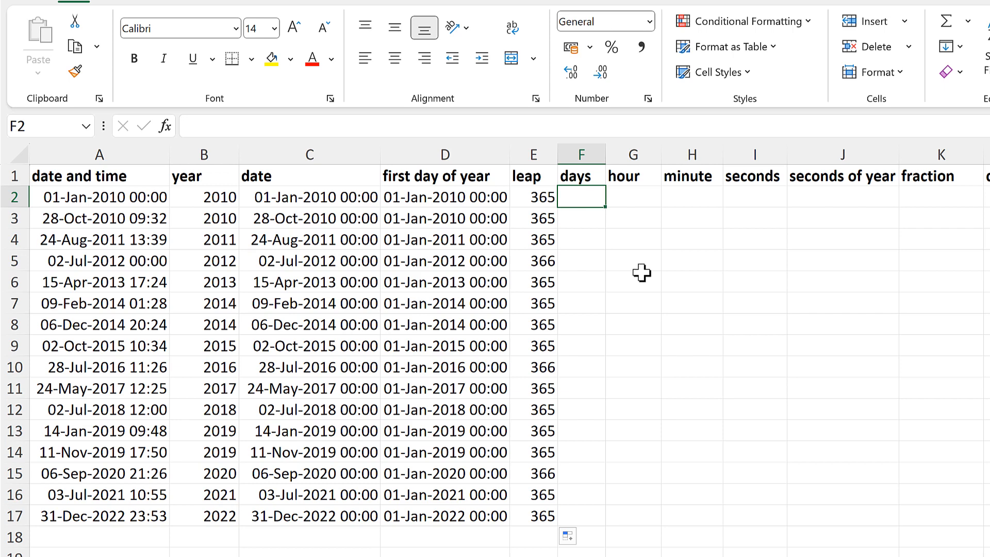
{"action": "type", "text": "="}
{"action": "left_click", "coordinate": [341, 196]}
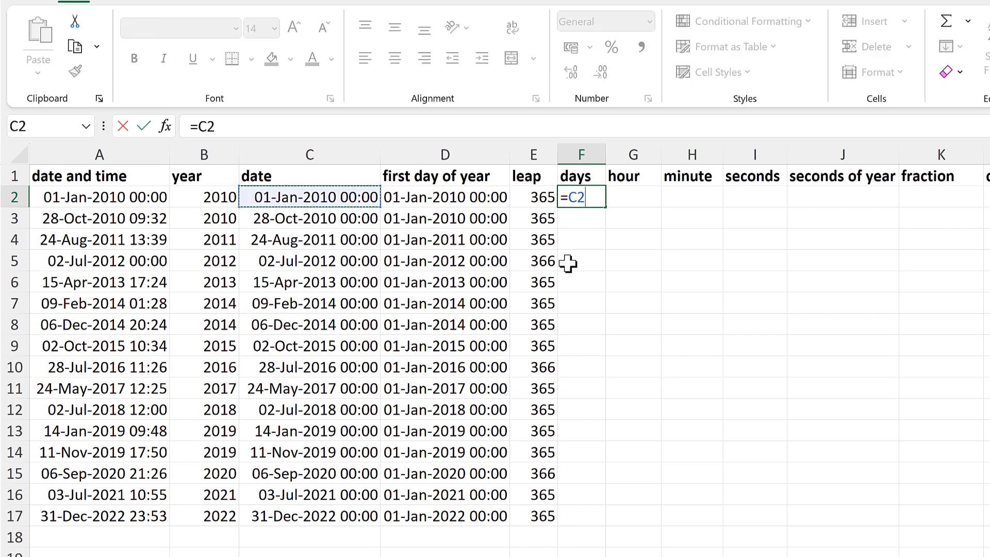
{"action": "type", "text": "-"}
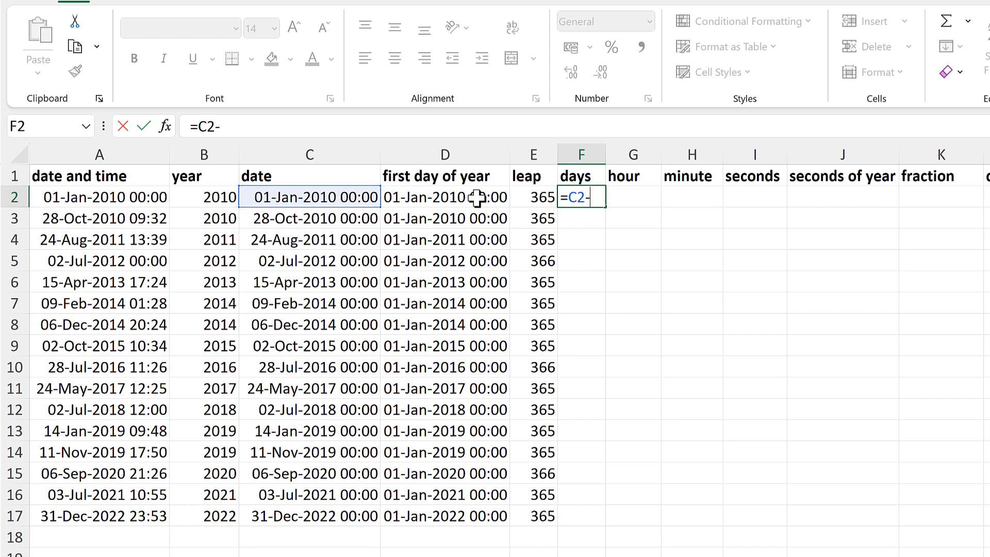
{"action": "left_click", "coordinate": [476, 199]}
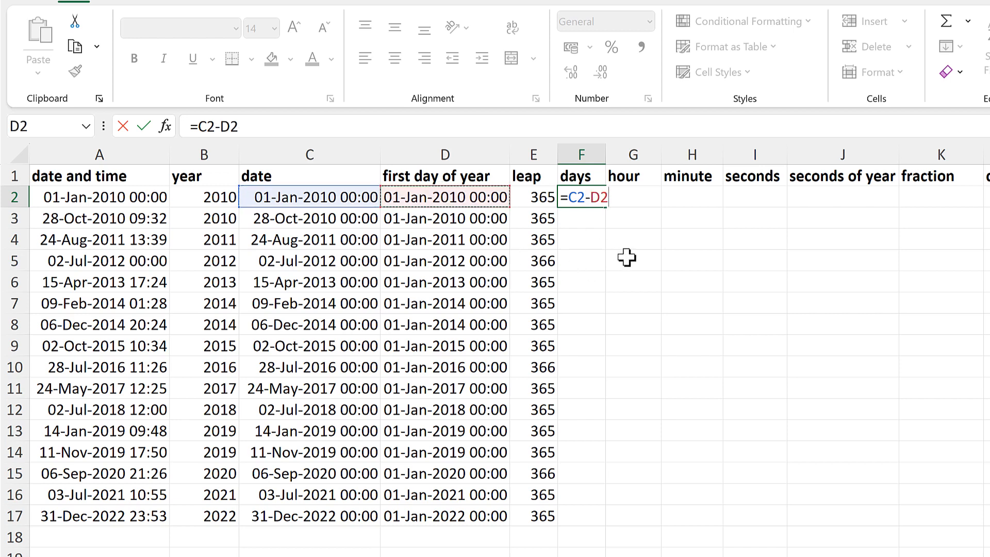
{"action": "key", "text": "Return"}
{"action": "left_click", "coordinate": [586, 196]}
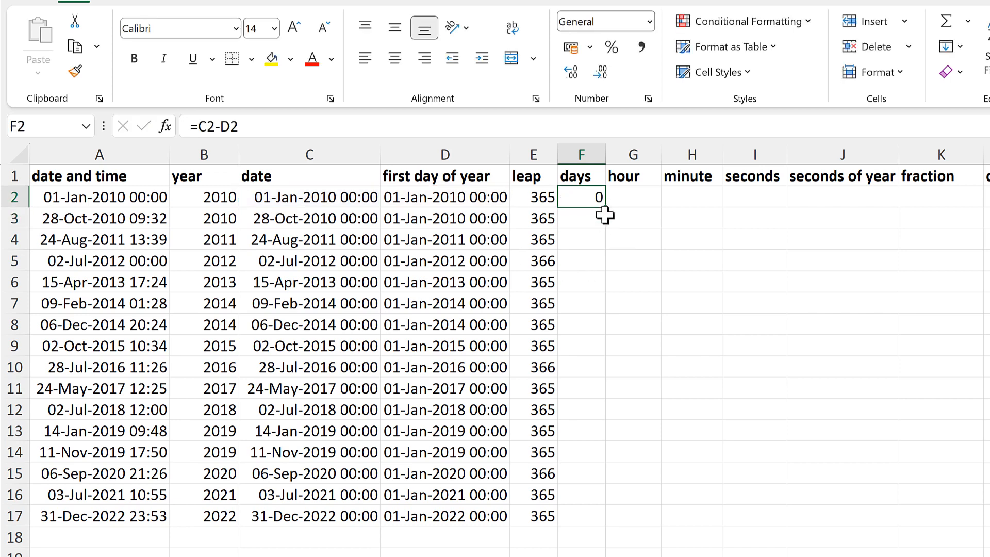
{"action": "double_click", "coordinate": [605, 205]}
{"action": "left_click", "coordinate": [592, 199]}
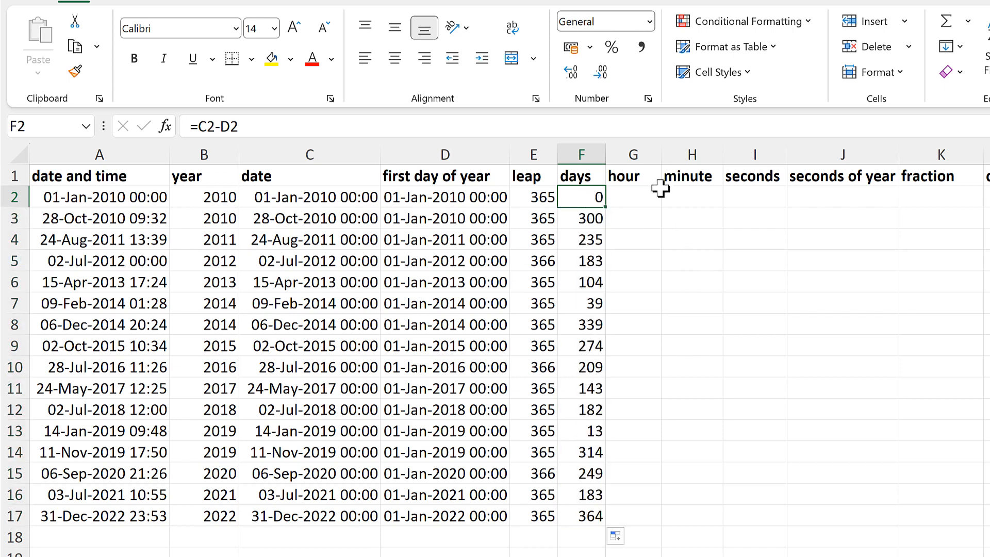
- Enter =HOUR(A2) in G2 and fill the formula down the hour column to row 17
{"action": "left_click", "coordinate": [646, 199]}
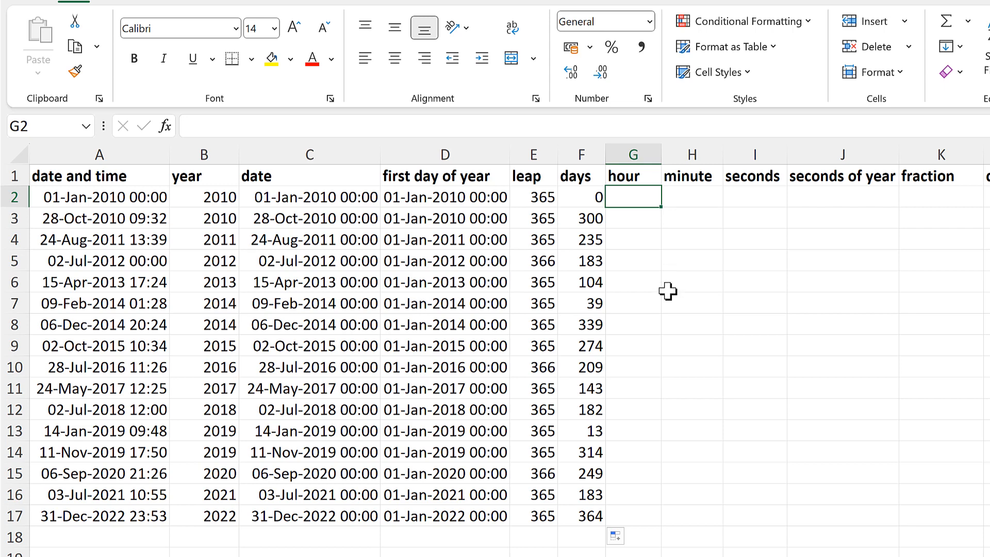
{"action": "type", "text": "="}
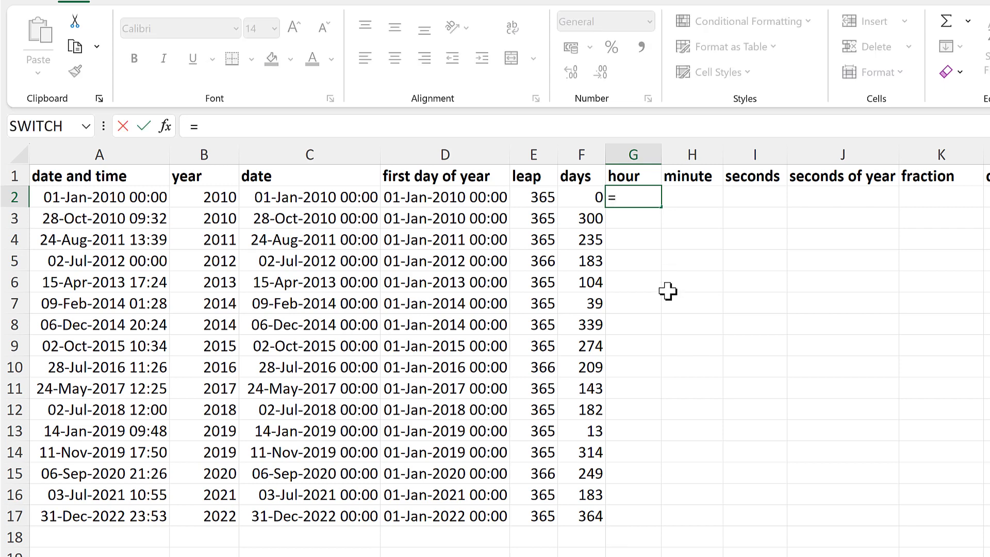
{"action": "type", "text": "hour"}
{"action": "key", "text": "Tab"}
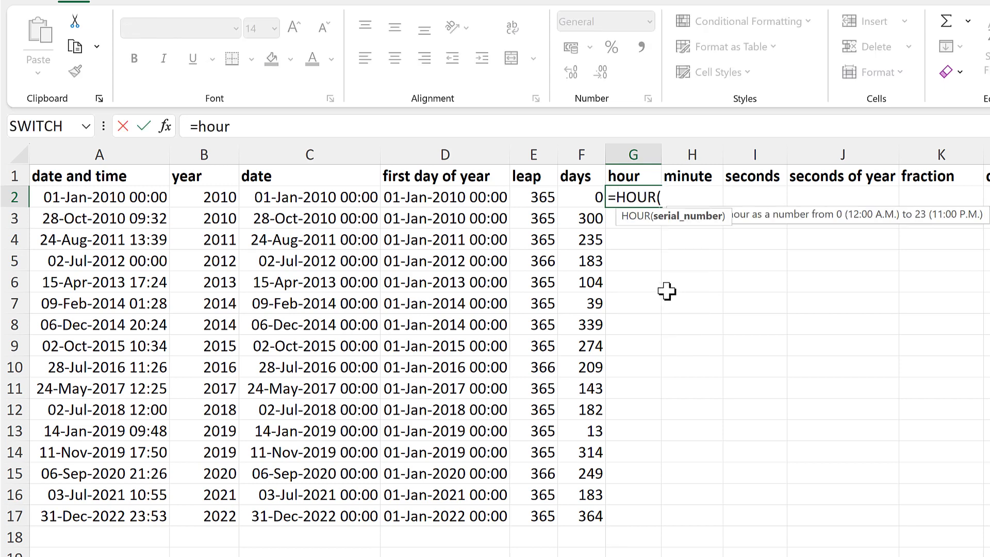
{"action": "left_click", "coordinate": [125, 201]}
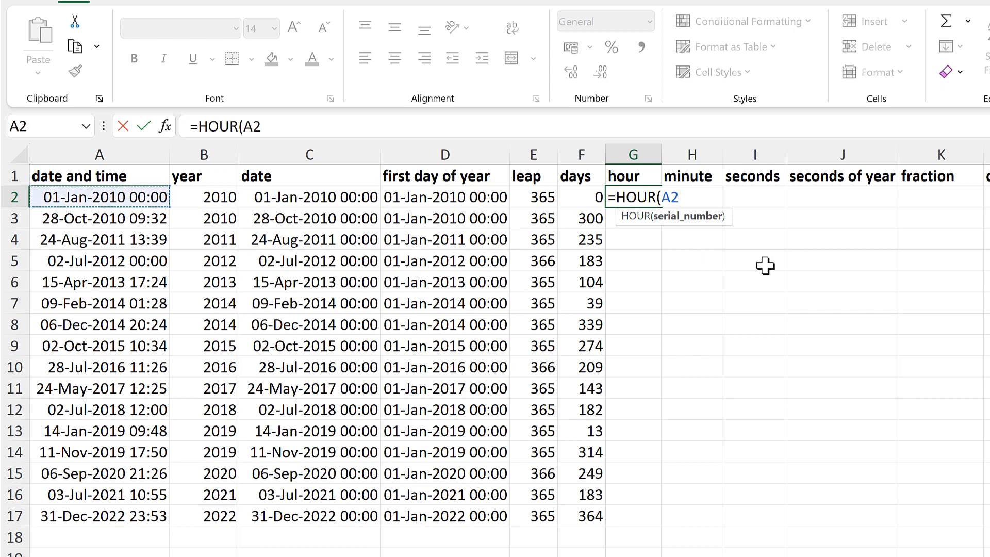
{"action": "key", "text": "Return"}
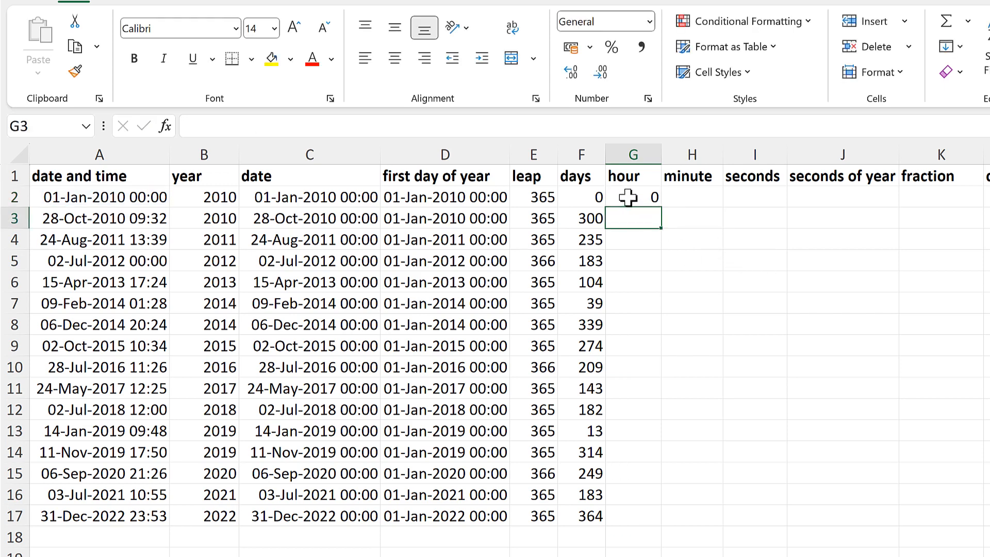
{"action": "left_click", "coordinate": [637, 199]}
{"action": "double_click", "coordinate": [662, 206]}
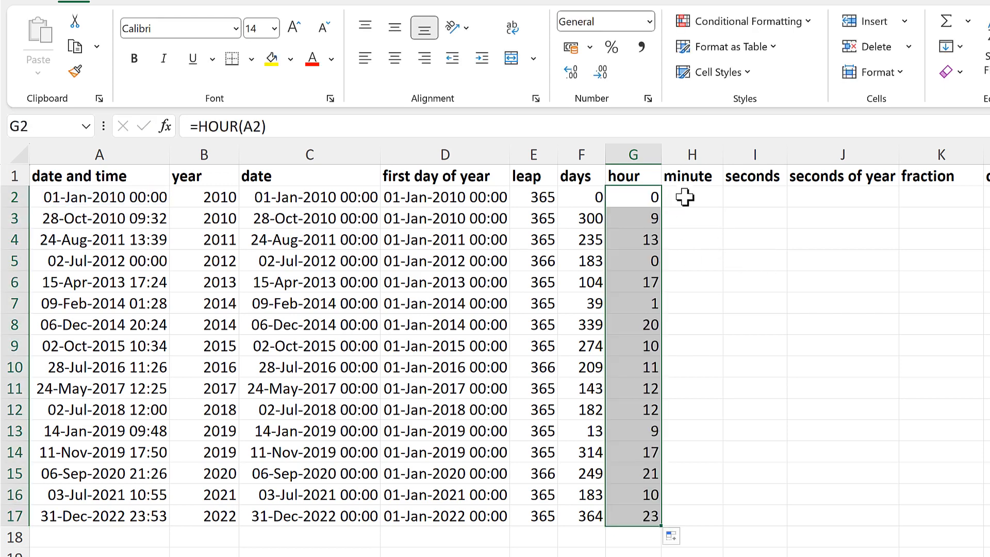
- Enter =MINUTE(A2) in H2 and fill the formula down the minute column to row 17
{"action": "left_click", "coordinate": [687, 197]}
{"action": "type", "text": "=minu"}
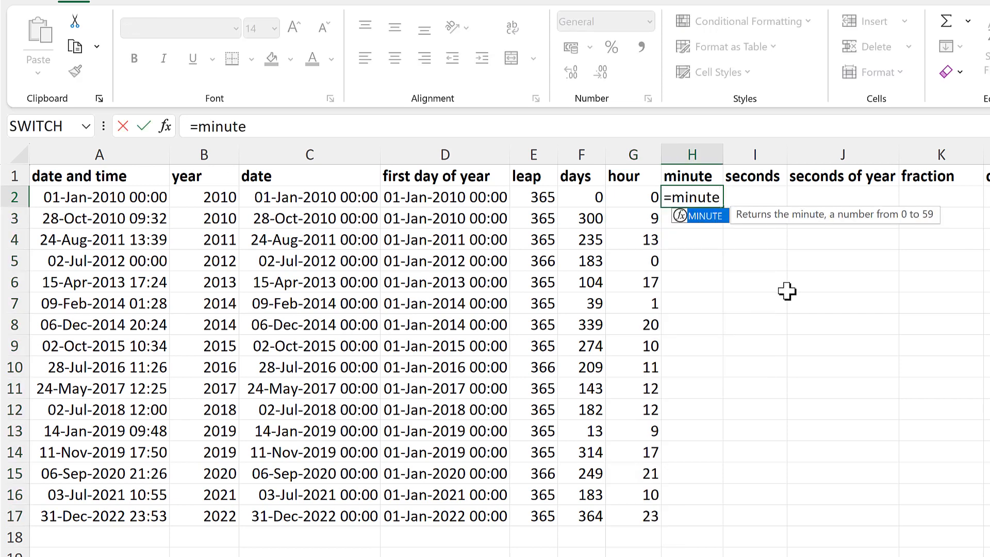
{"action": "type", "text": "te"}
{"action": "key", "text": "Tab"}
{"action": "left_click", "coordinate": [76, 196]}
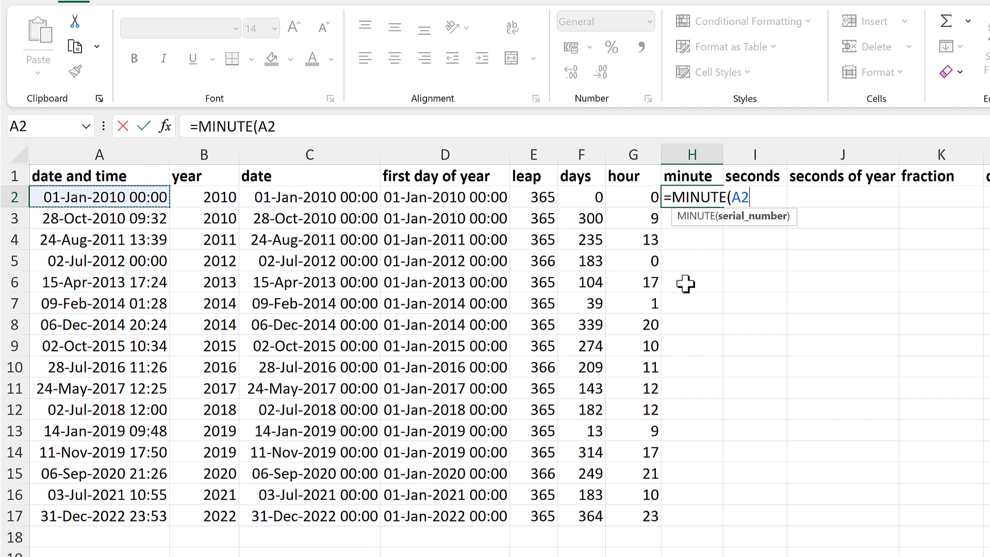
{"action": "key", "text": "Return"}
{"action": "left_click", "coordinate": [698, 196]}
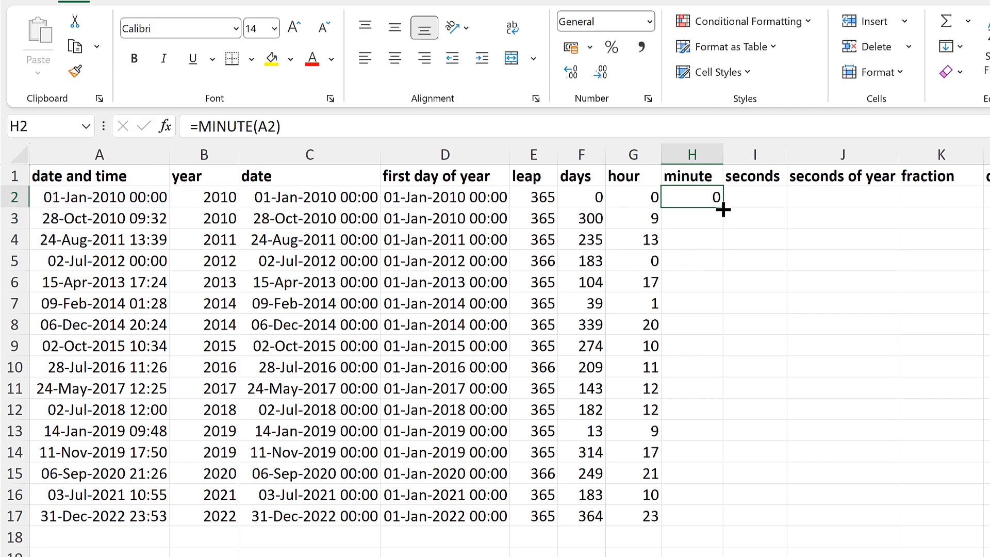
{"action": "double_click", "coordinate": [723, 209]}
- Enter =SECOND(A2) in I2 and fill the formula down the seconds column to row 17
{"action": "left_click", "coordinate": [746, 199]}
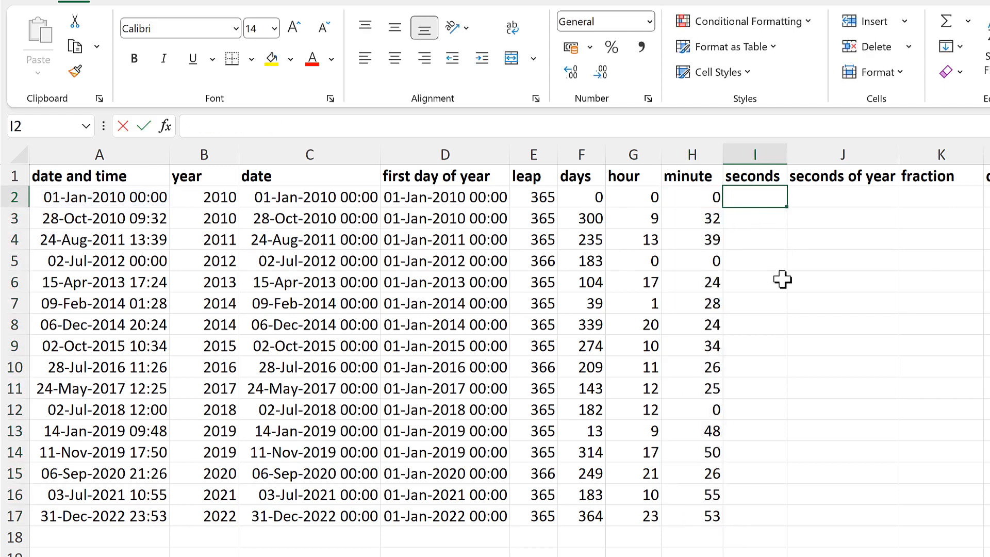
{"action": "type", "text": "=second"}
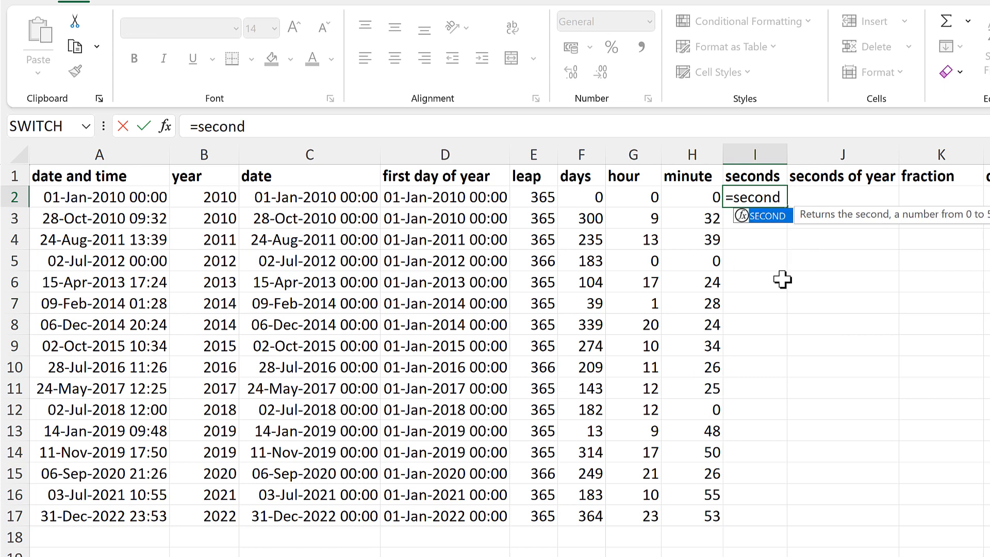
{"action": "key", "text": "Tab"}
{"action": "left_click", "coordinate": [139, 199]}
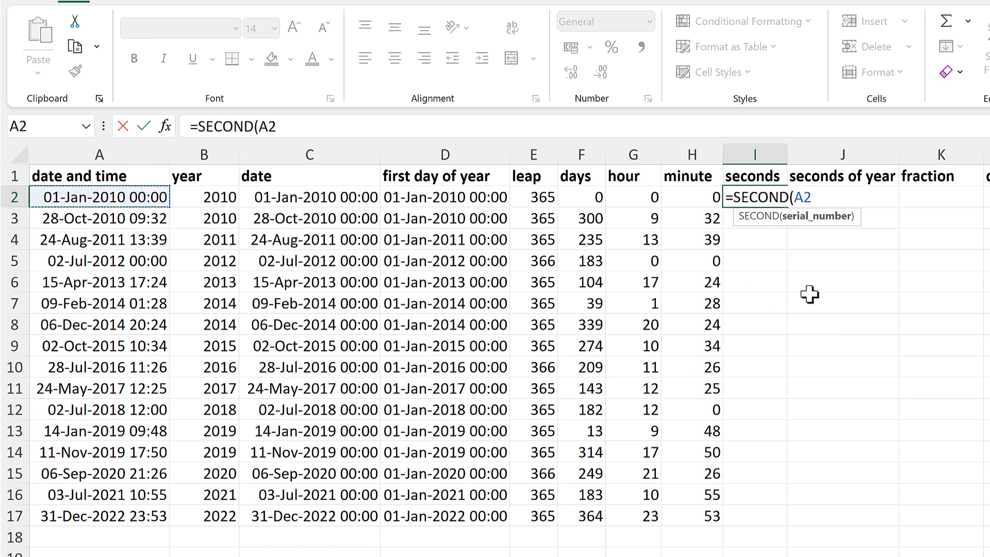
{"action": "key", "text": "Return"}
{"action": "left_click", "coordinate": [779, 196]}
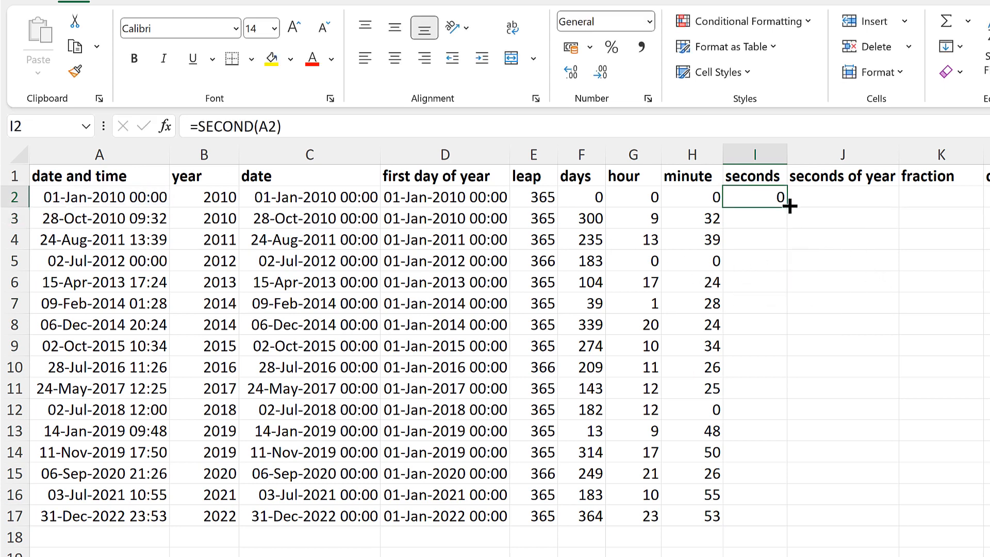
{"action": "double_click", "coordinate": [789, 206]}
{"action": "left_click", "coordinate": [771, 194]}
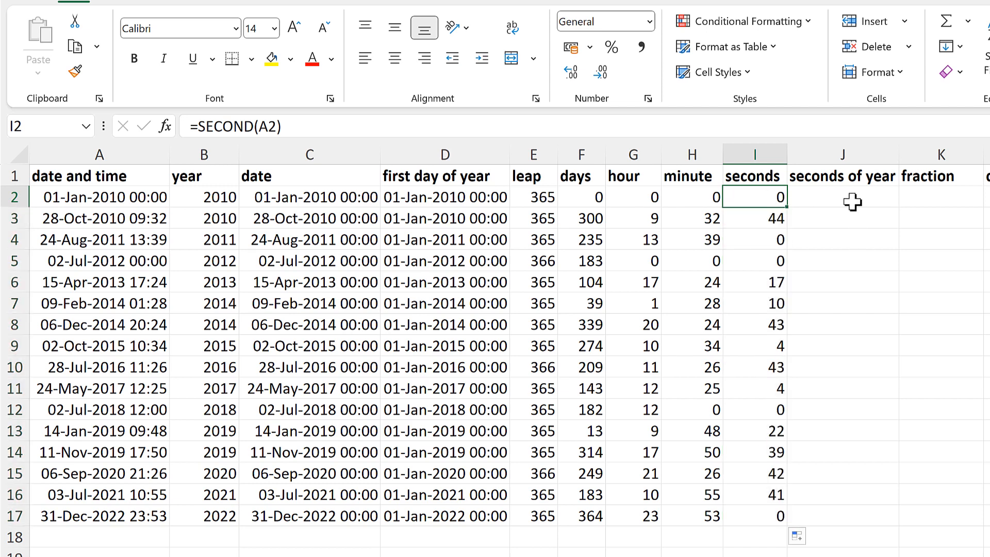
- Enter =I2 in J2 and fill the formula down the seconds of year column to row 17
{"action": "left_click", "coordinate": [852, 202]}
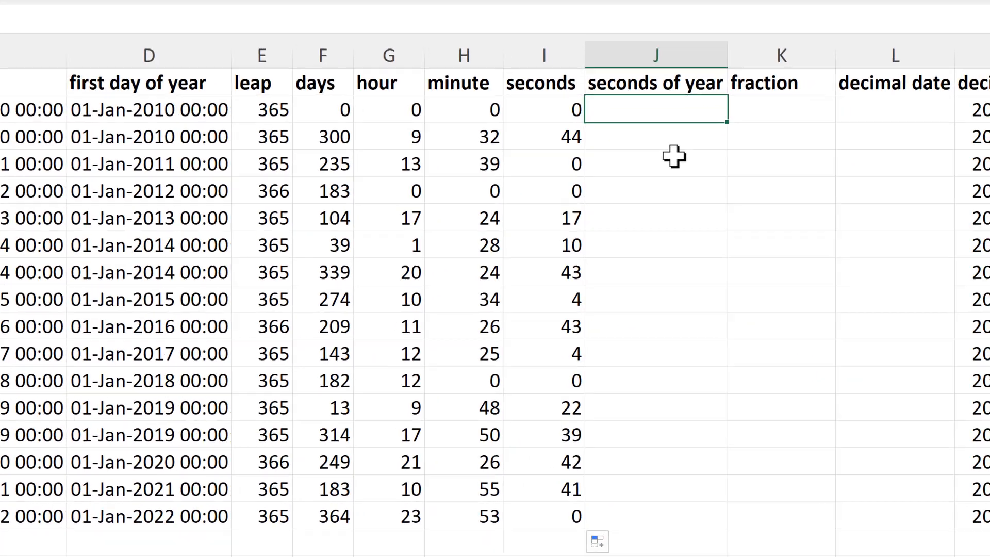
{"action": "type", "text": "="}
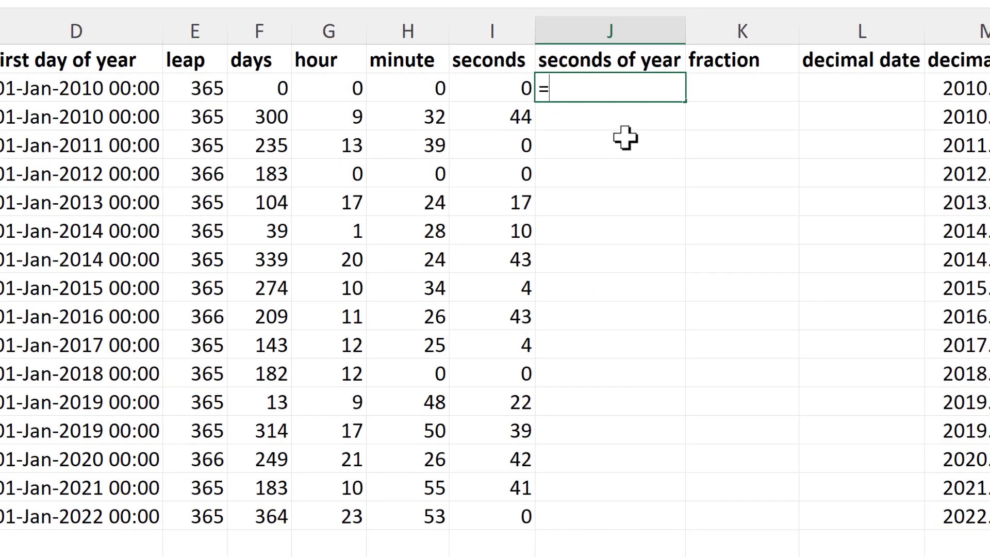
{"action": "left_click", "coordinate": [498, 90]}
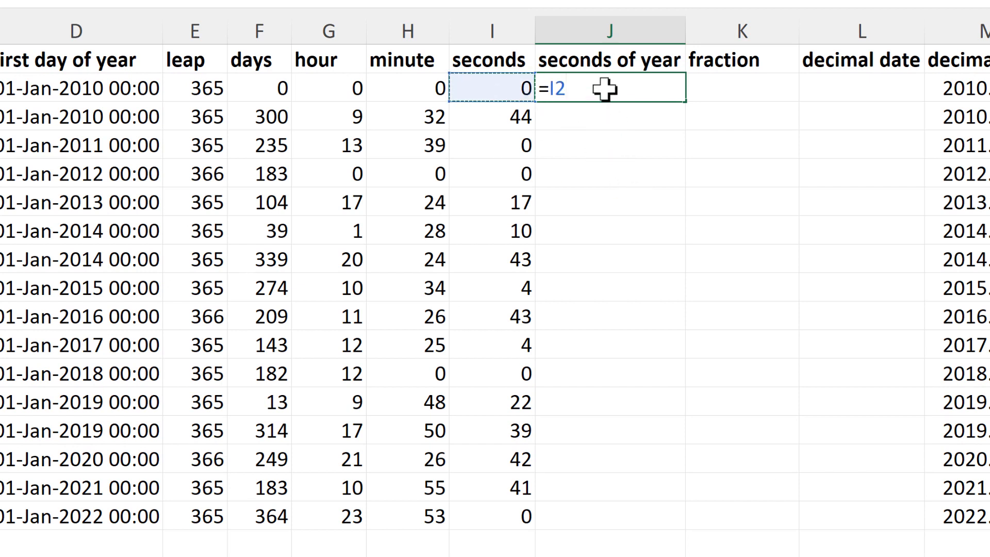
{"action": "key", "text": "ctrl+Return"}
{"action": "double_click", "coordinate": [681, 97]}
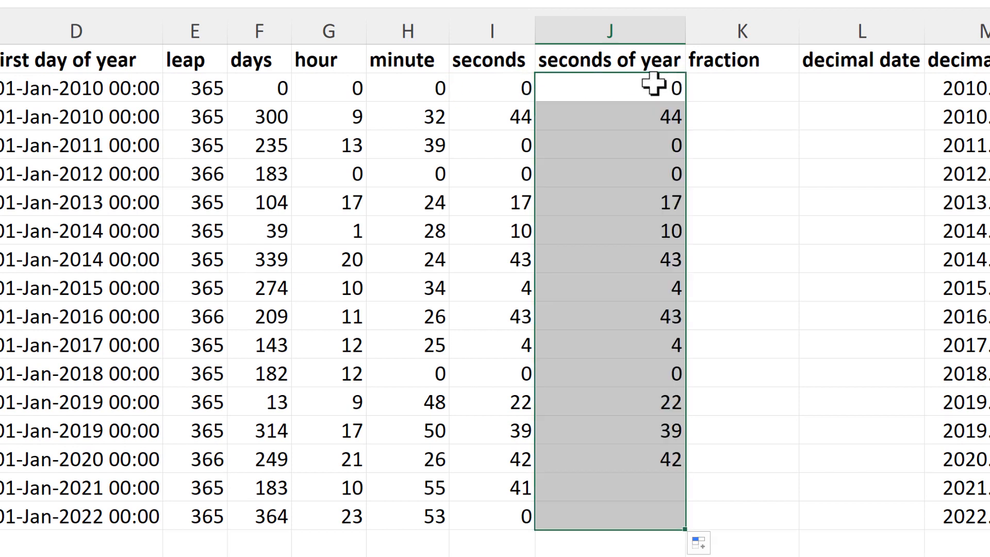
- Change the J2 formula to =(H2*60)+I2 to add the minutes as seconds, and fill it down to row 17
{"action": "double_click", "coordinate": [558, 89]}
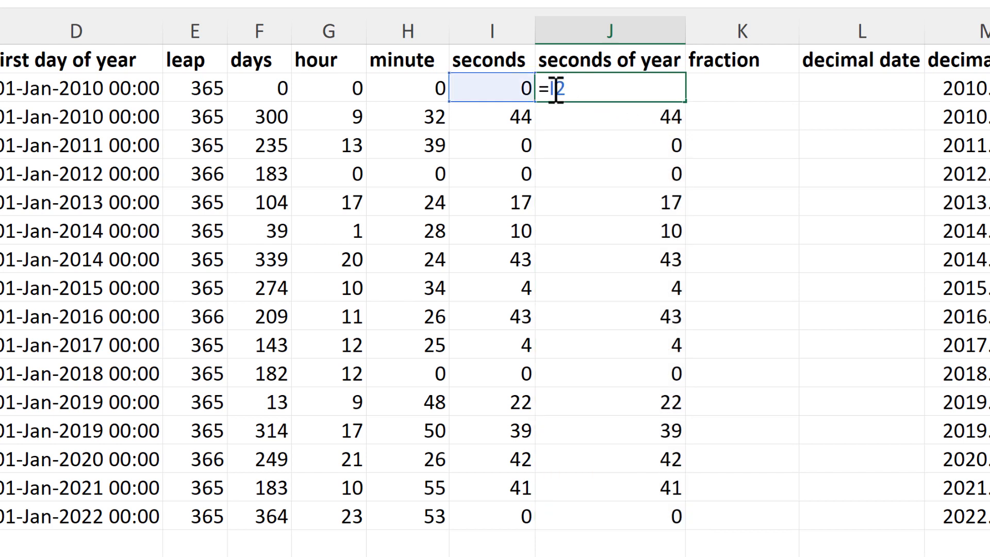
{"action": "type", "text": "("}
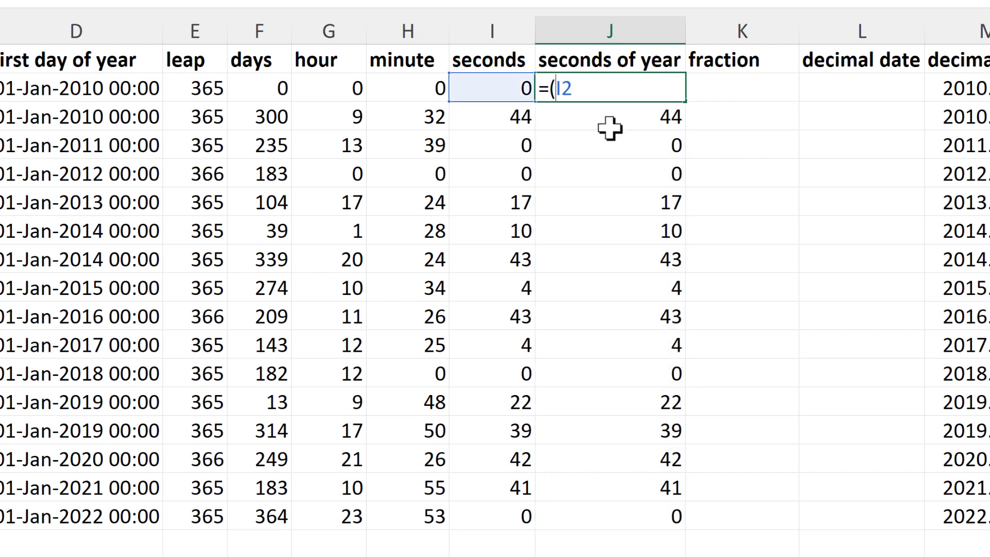
{"action": "type", "text": ")+"}
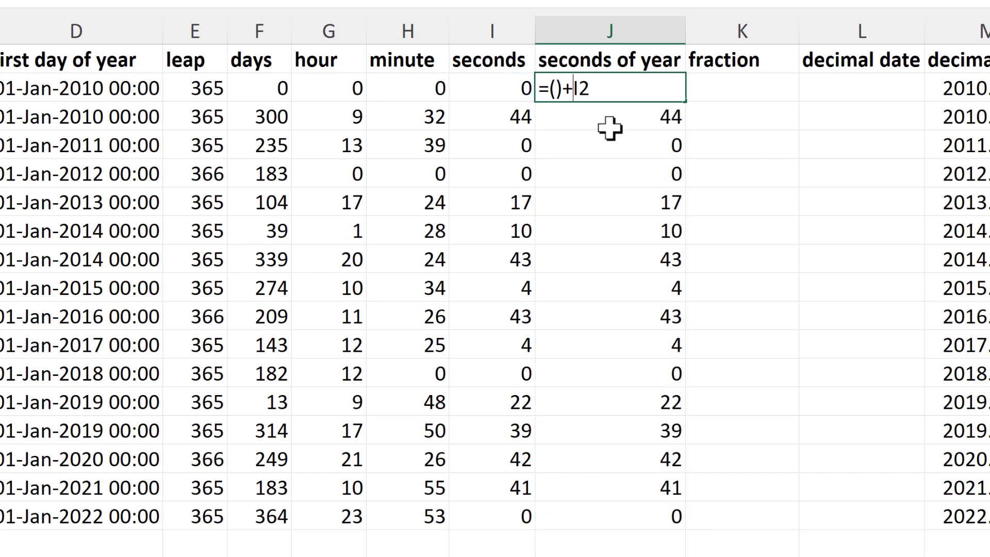
{"action": "left_click", "coordinate": [557, 89]}
{"action": "left_click", "coordinate": [390, 89]}
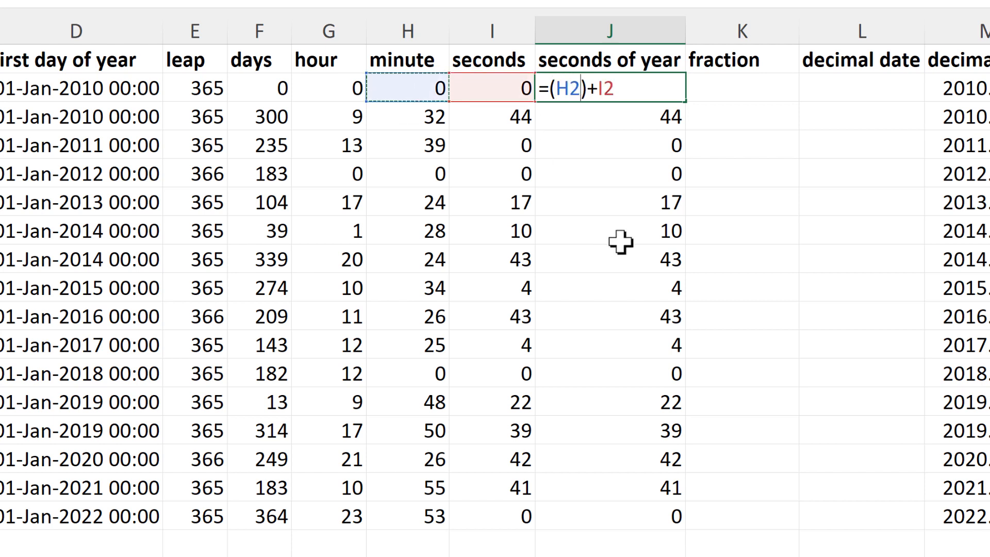
{"action": "type", "text": "*60"}
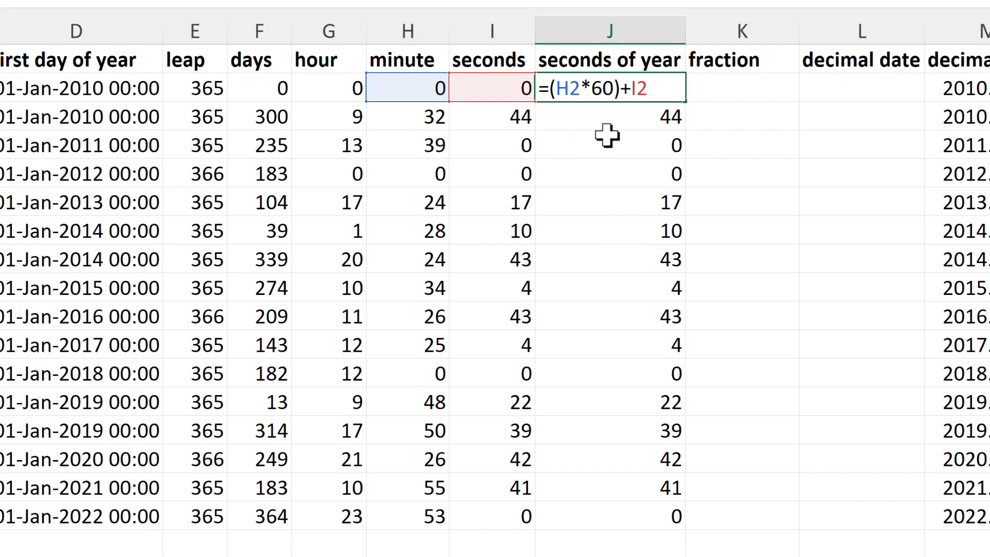
{"action": "key", "text": "ctrl+Return"}
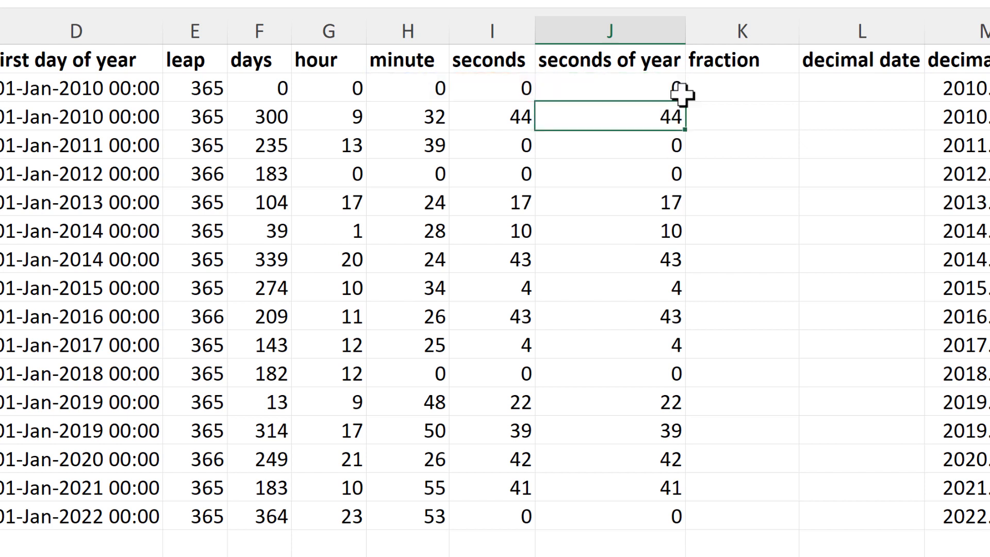
{"action": "double_click", "coordinate": [684, 105]}
- Add an hours term to the front of the J2 formula, making it =(G2*60*60)+(H2*60)+I2
{"action": "left_click", "coordinate": [666, 85]}
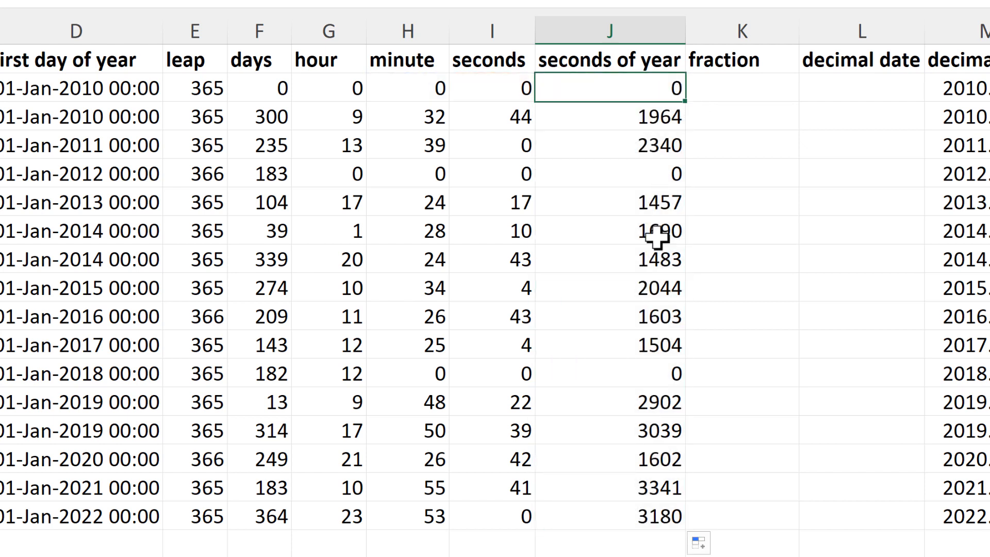
{"action": "key", "text": "F2"}
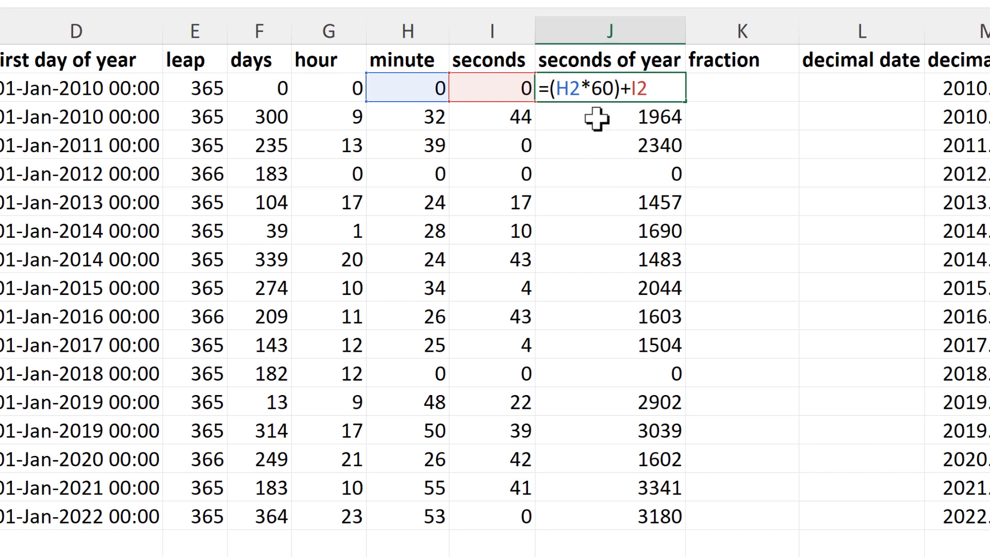
{"action": "type", "text": "()+"}
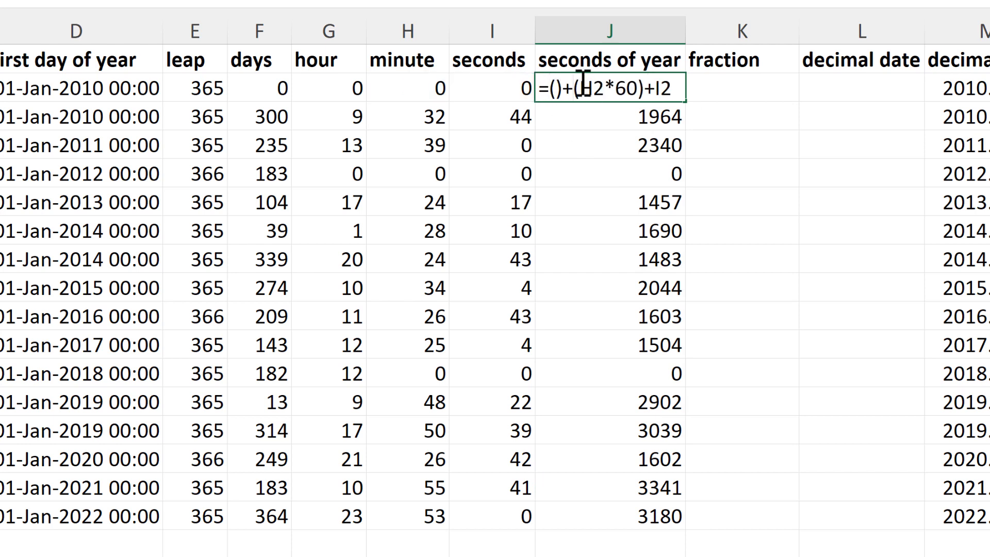
{"action": "left_click", "coordinate": [555, 88]}
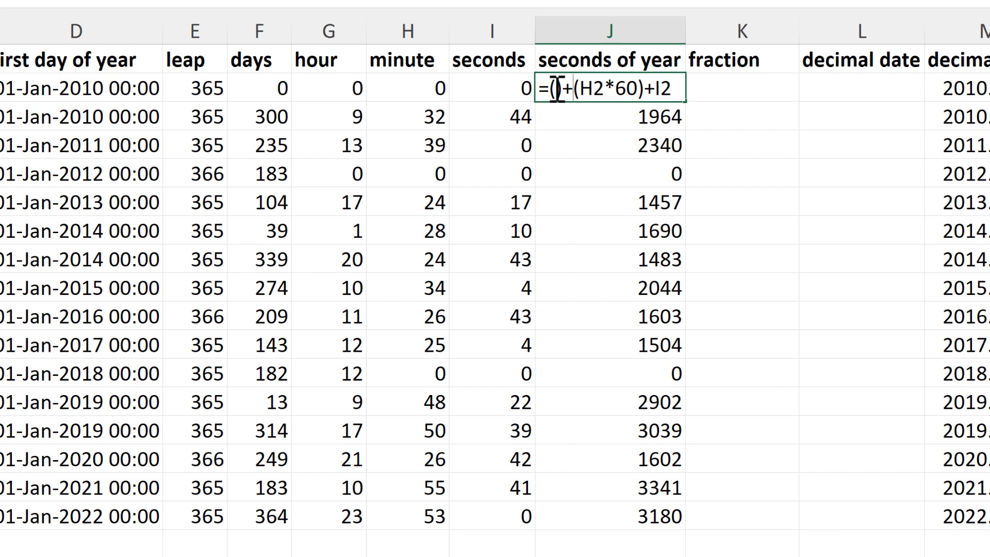
{"action": "left_click", "coordinate": [307, 88]}
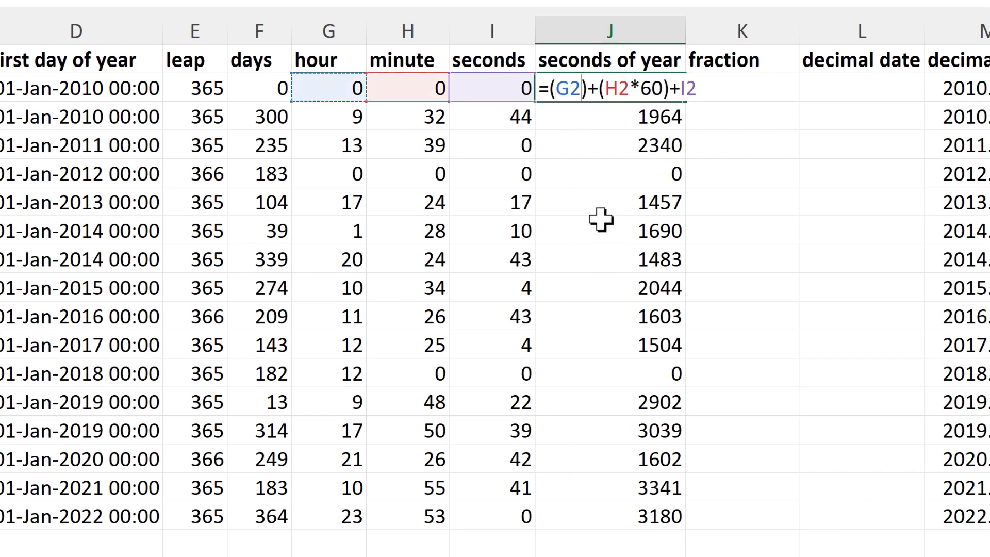
{"action": "type", "text": "*60"}
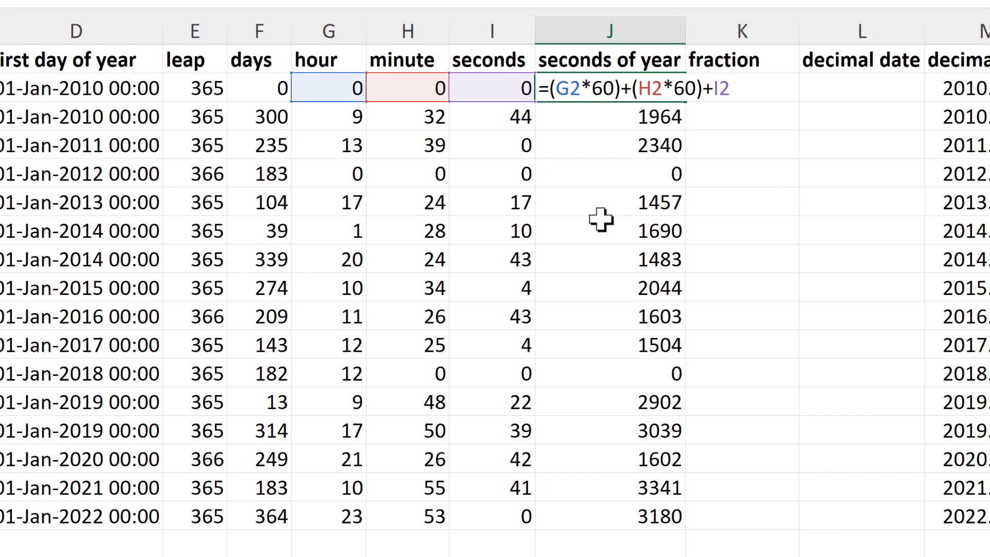
{"action": "type", "text": "*60"}
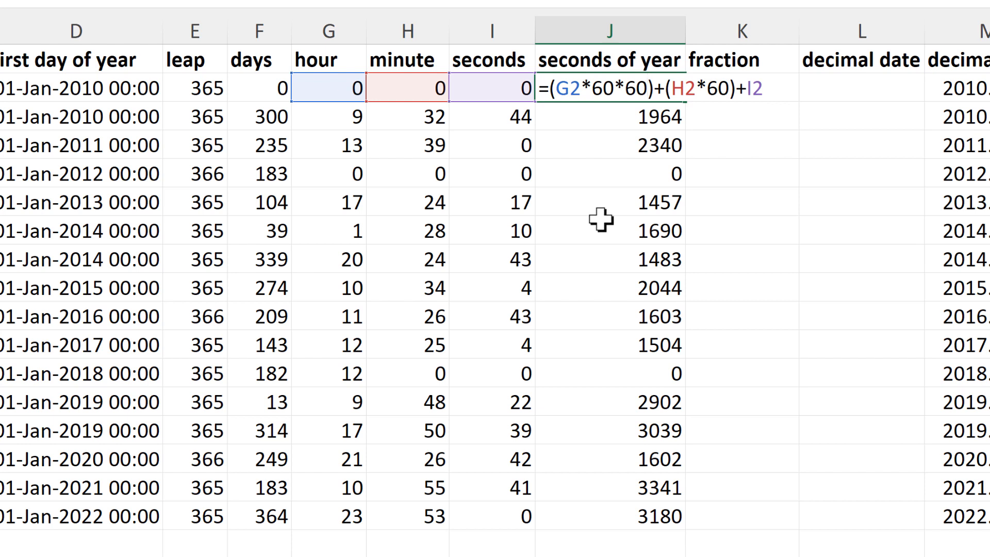
- Replace the 60*60 hours multiplier in J2 with 3600 and fill the formula down the seconds of year column to row 17
{"action": "key", "text": "BackSpace"}
{"action": "key", "text": "BackSpace"}
{"action": "key", "text": "BackSpace"}
{"action": "key", "text": "BackSpace"}
{"action": "key", "text": "BackSpace"}
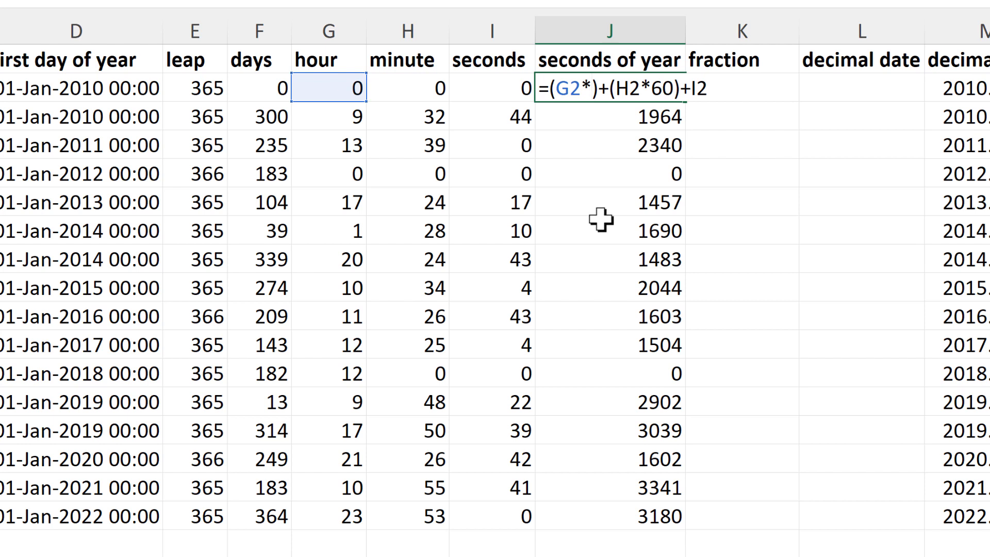
{"action": "type", "text": "3600"}
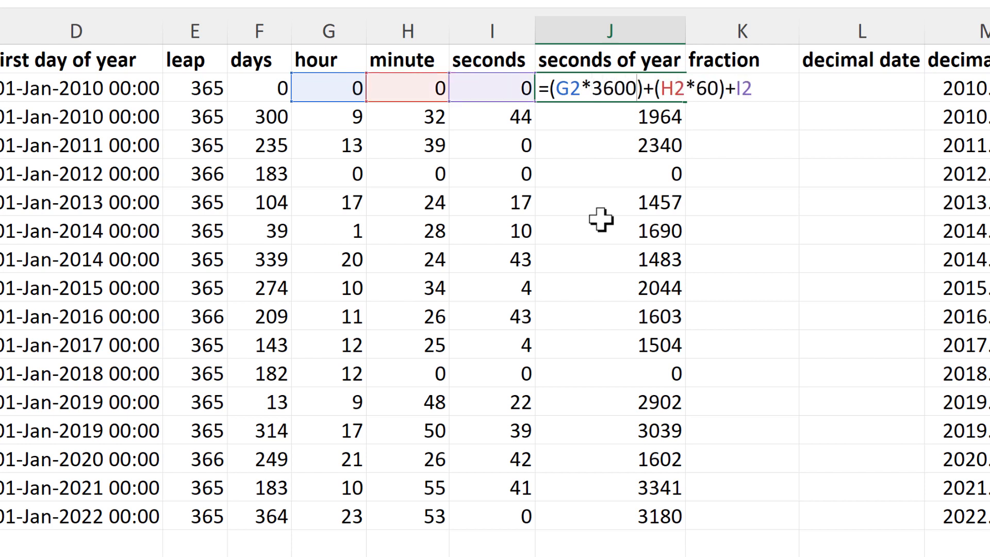
{"action": "key", "text": "ctrl+Return"}
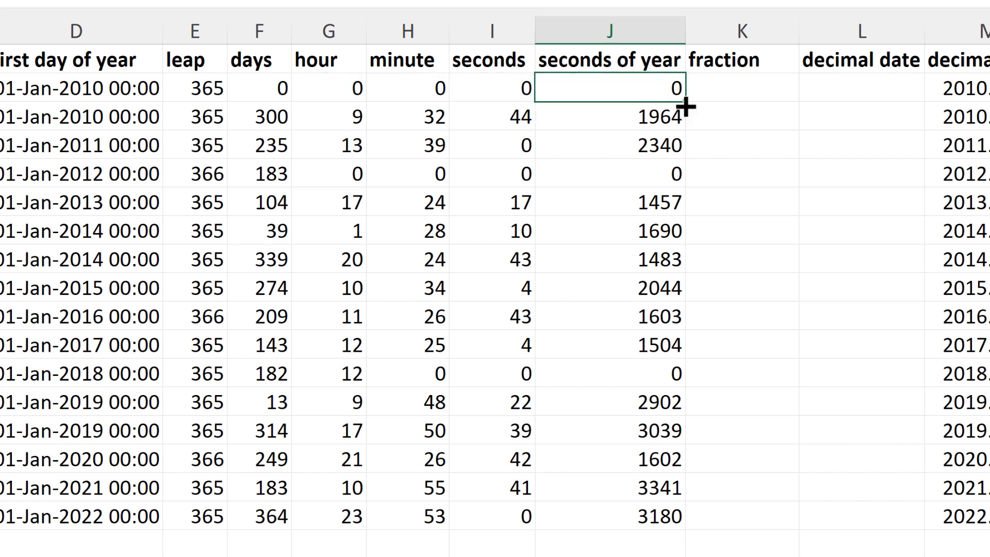
{"action": "double_click", "coordinate": [685, 103]}
{"action": "left_click", "coordinate": [659, 117]}
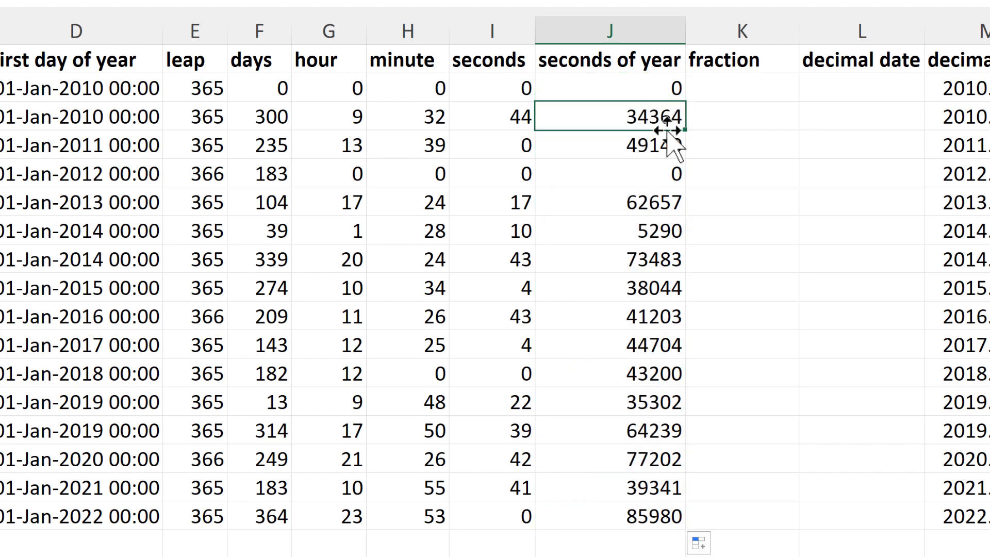
- Calculate the number of seconds in a day in K8 with =60*60*24
{"action": "left_click", "coordinate": [272, 83]}
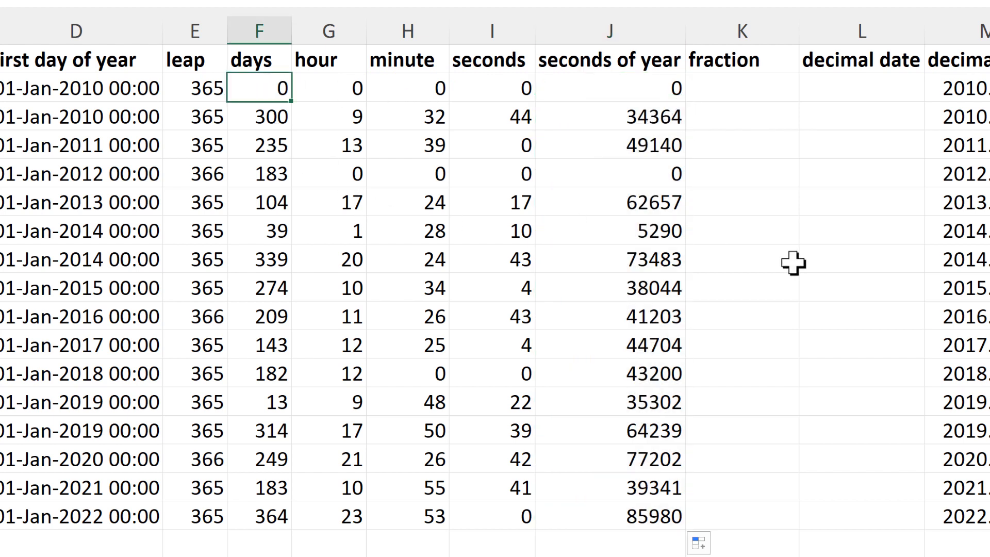
{"action": "left_click", "coordinate": [759, 254]}
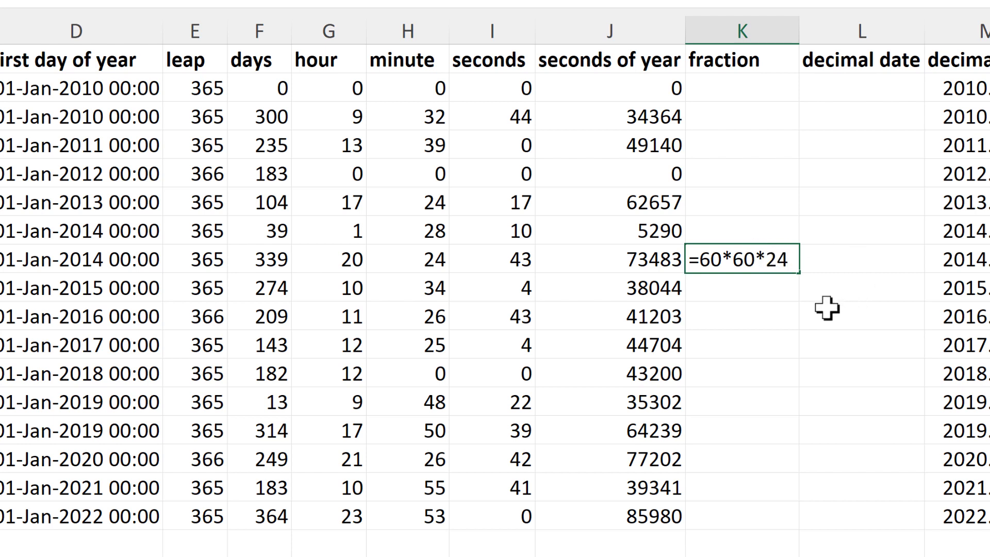
{"action": "key", "text": "Return"}
{"action": "left_click", "coordinate": [768, 264]}
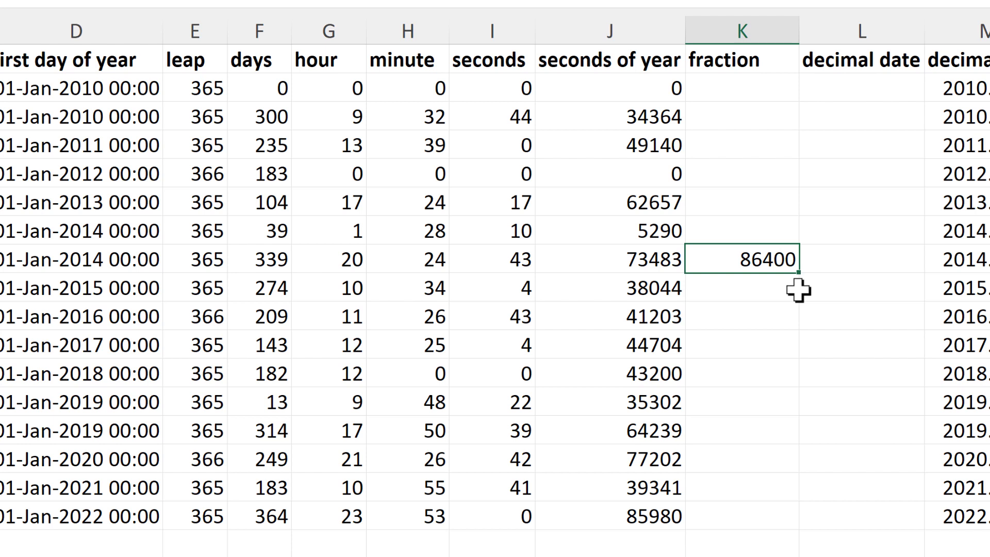
- Change the J2 formula to =(F2*86400)+(G2*3600)+(H2*60)+I2 to add the days as seconds, and fill it down to row 17
{"action": "left_click", "coordinate": [652, 88]}
{"action": "double_click", "coordinate": [598, 93]}
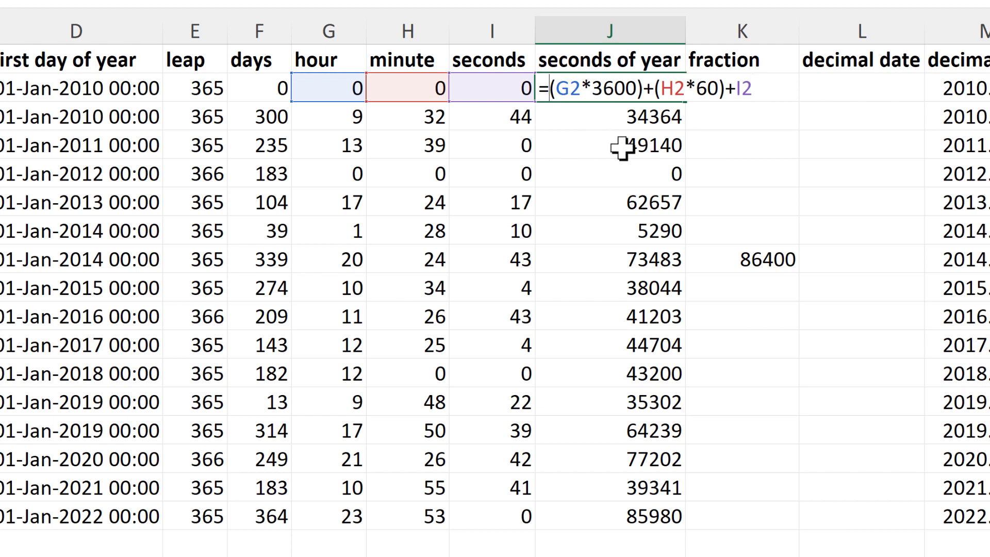
{"action": "type", "text": "()+"}
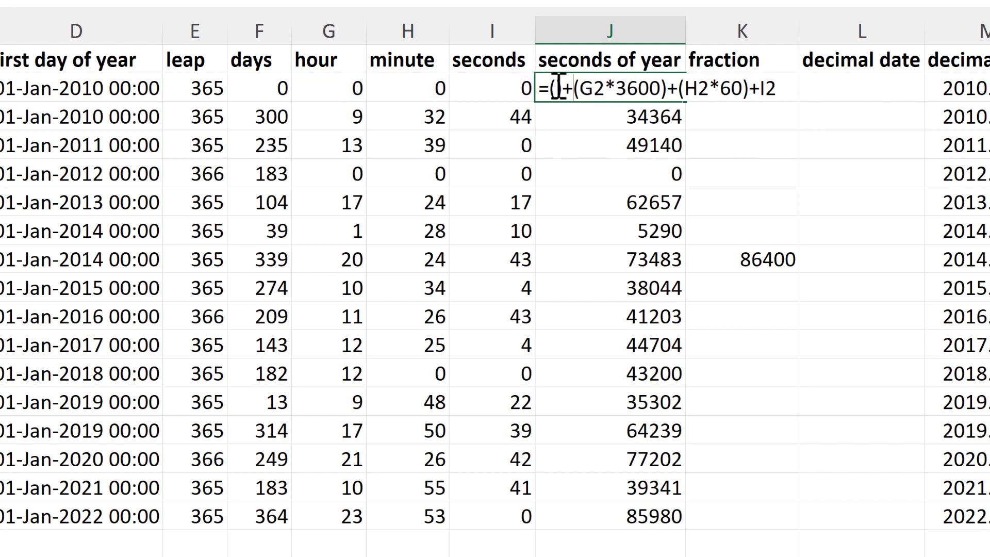
{"action": "left_click", "coordinate": [264, 86]}
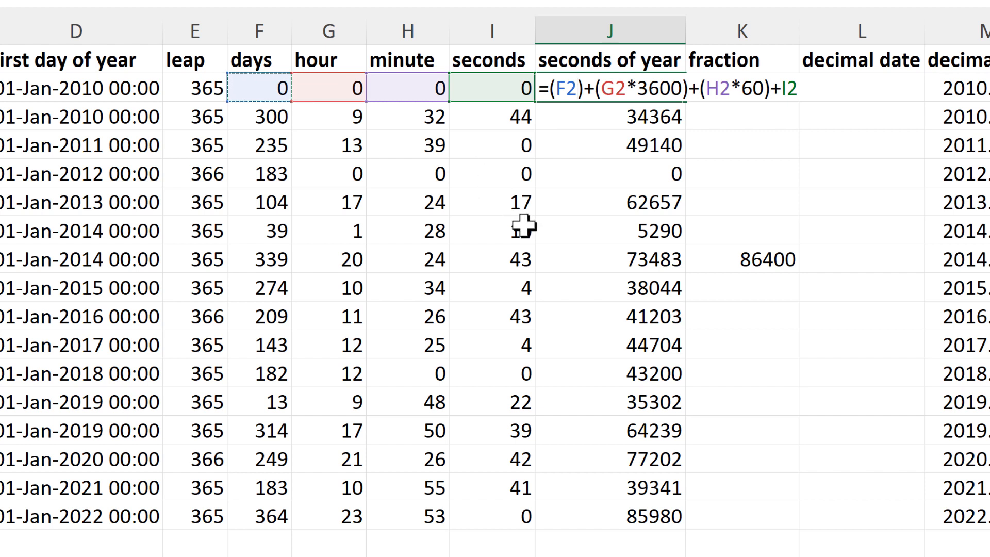
{"action": "type", "text": "*"}
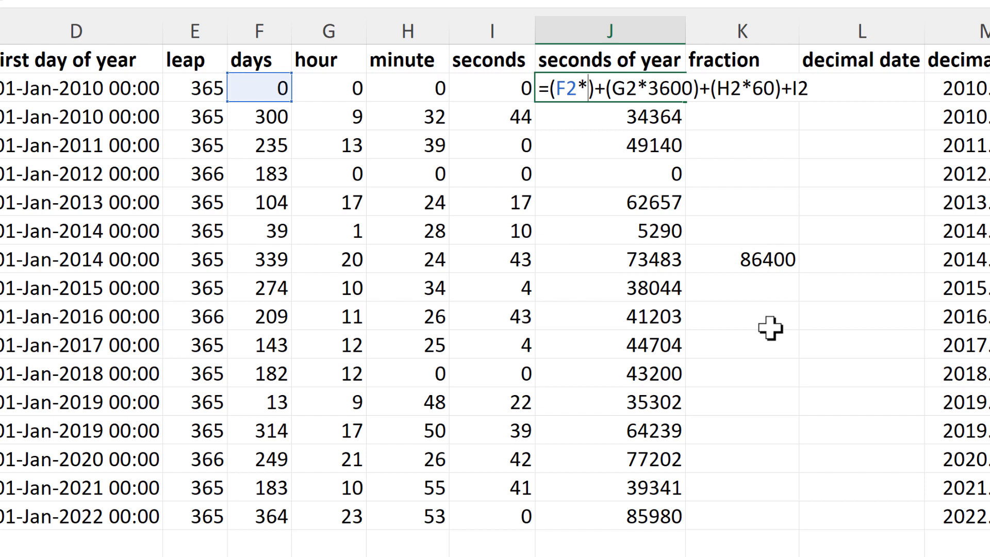
{"action": "type", "text": "86"}
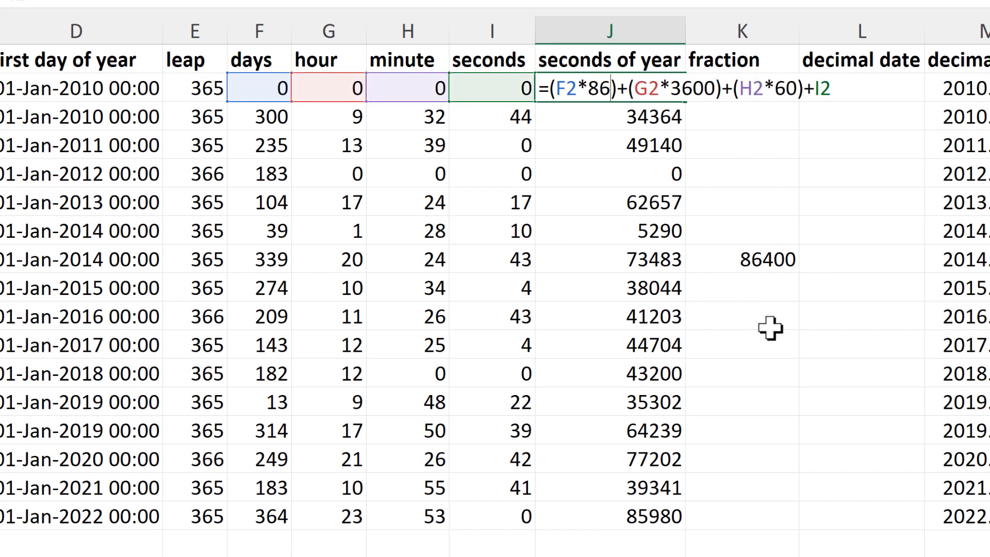
{"action": "type", "text": "400"}
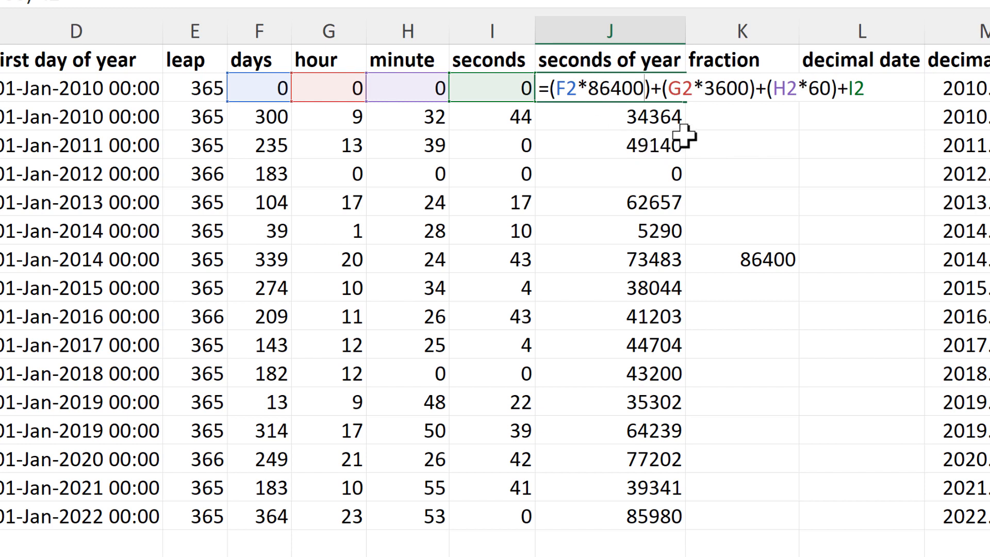
{"action": "key", "text": "ctrl+Return"}
{"action": "double_click", "coordinate": [686, 101]}
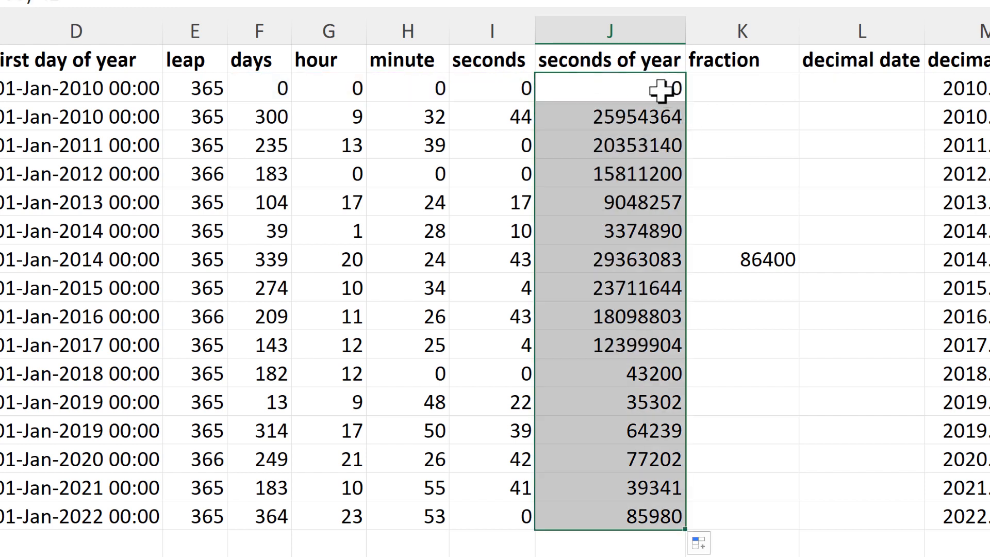
{"action": "left_click", "coordinate": [670, 91]}
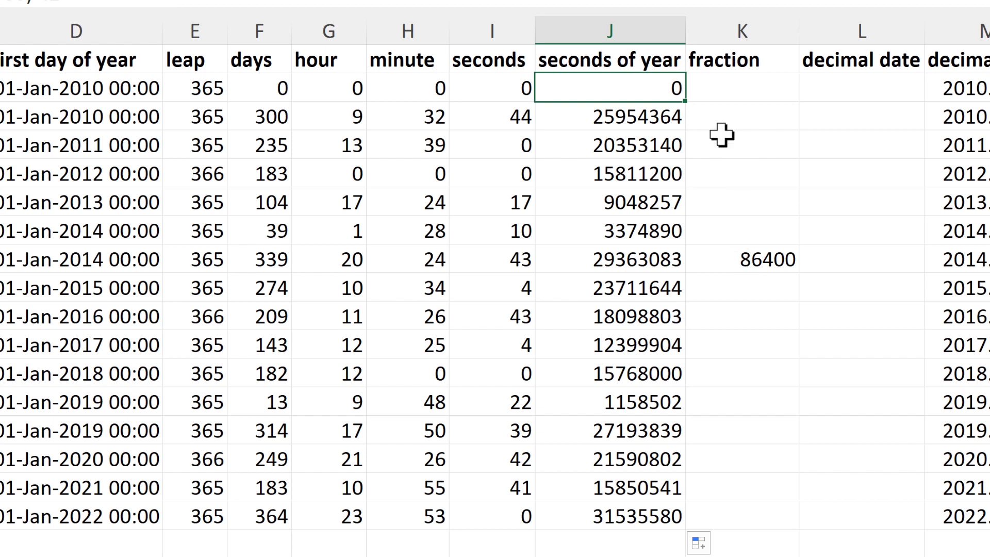
- Enter =E2*86400 in K2 and fill the formula down the fraction column to row 17
{"action": "left_click", "coordinate": [712, 89]}
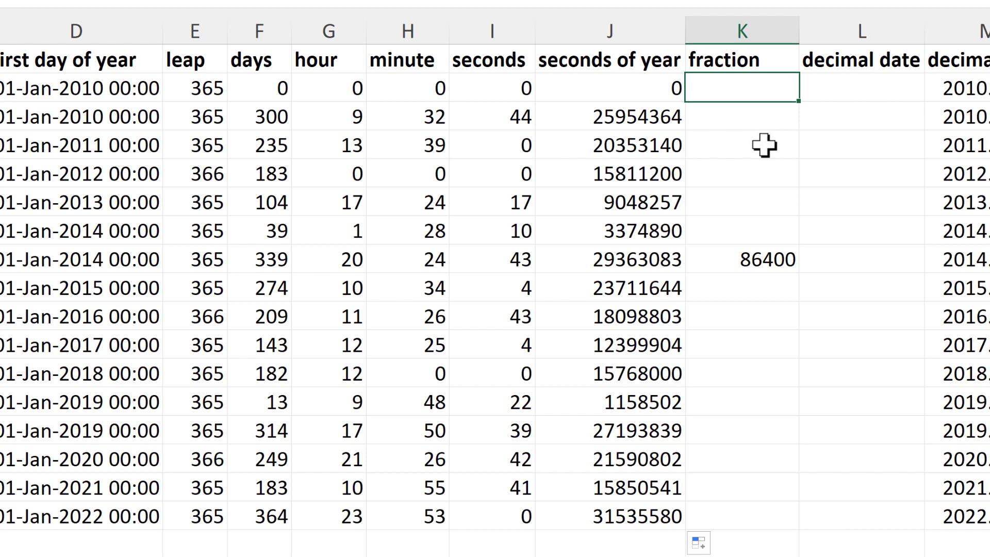
{"action": "key", "text": "F2"}
{"action": "type", "text": "="}
{"action": "left_click", "coordinate": [209, 87]}
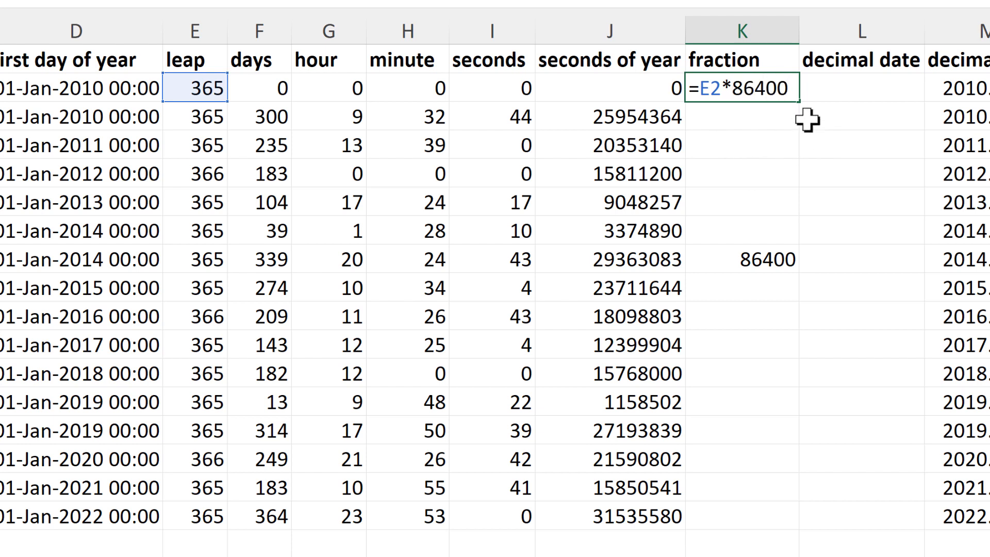
{"action": "key", "text": "Return"}
{"action": "left_click", "coordinate": [792, 90]}
{"action": "left_click_drag", "start_coordinate": [797, 100], "coordinate": [763, 535]}
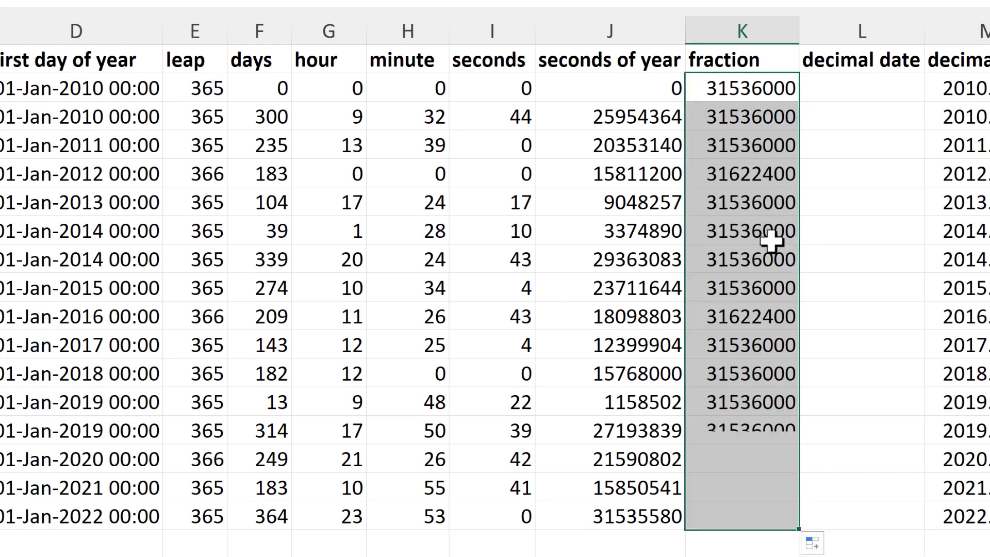
{"action": "left_click", "coordinate": [760, 213]}
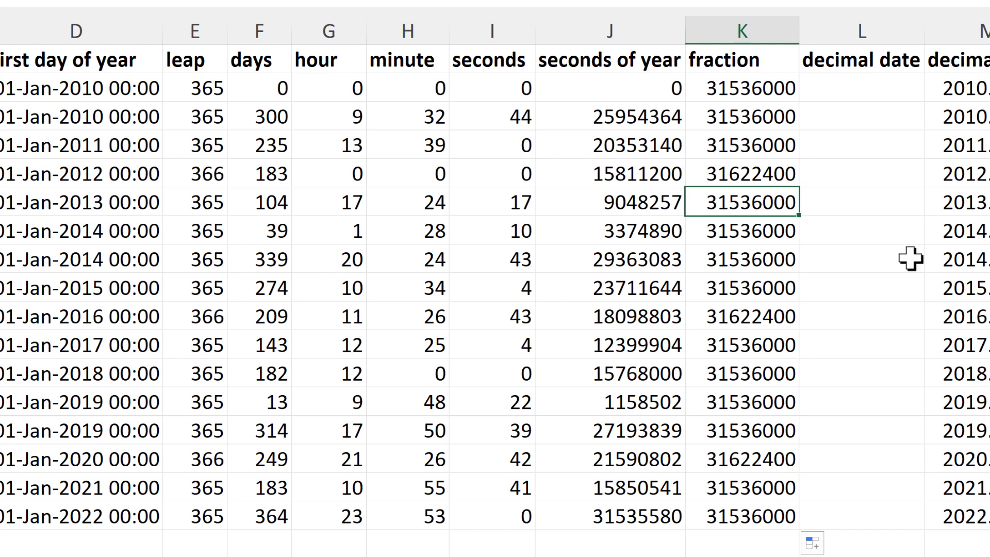
- Change the K2 formula to =J2/(E2*86400) and fill it down the fraction column to row 17
{"action": "left_click", "coordinate": [773, 88]}
{"action": "double_click", "coordinate": [700, 89]}
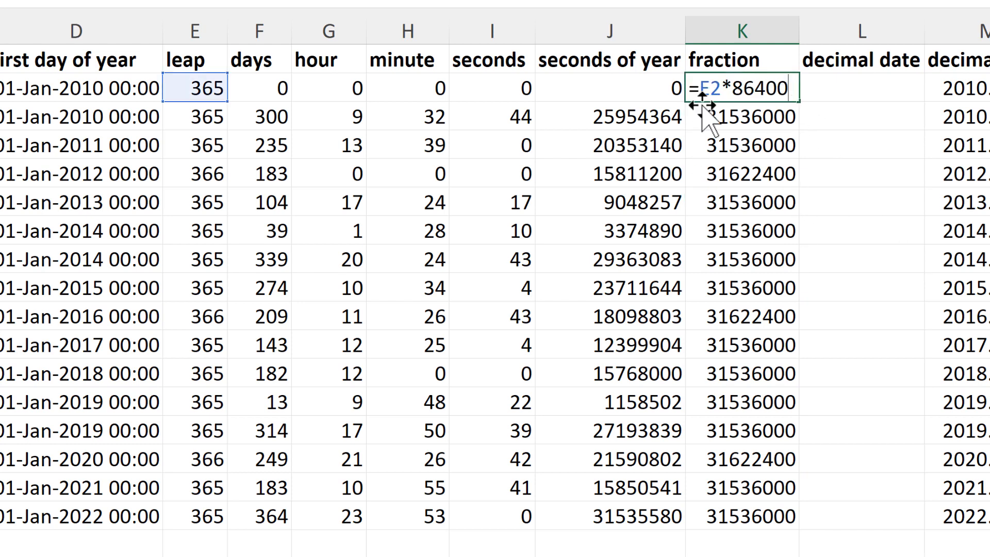
{"action": "type", "text": "("}
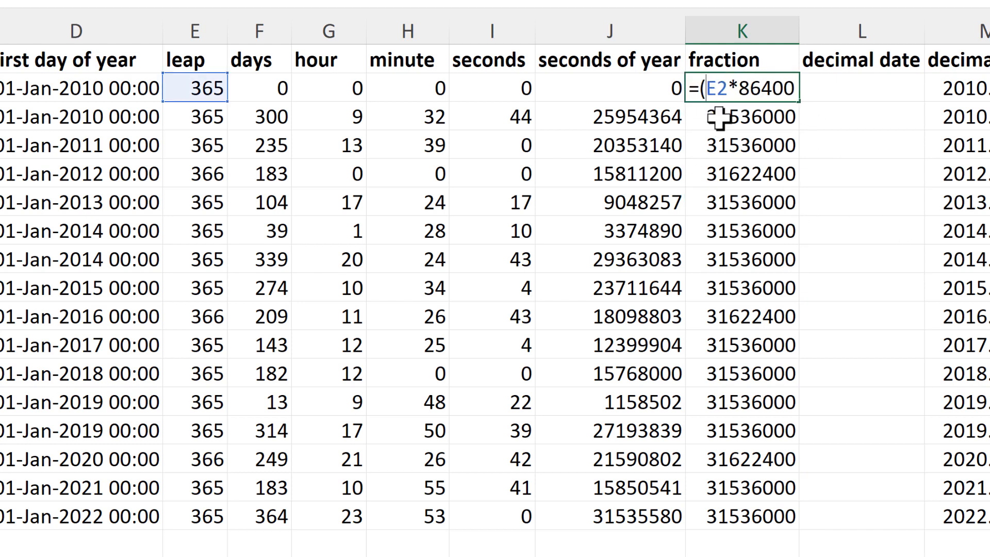
{"action": "left_click", "coordinate": [801, 89]}
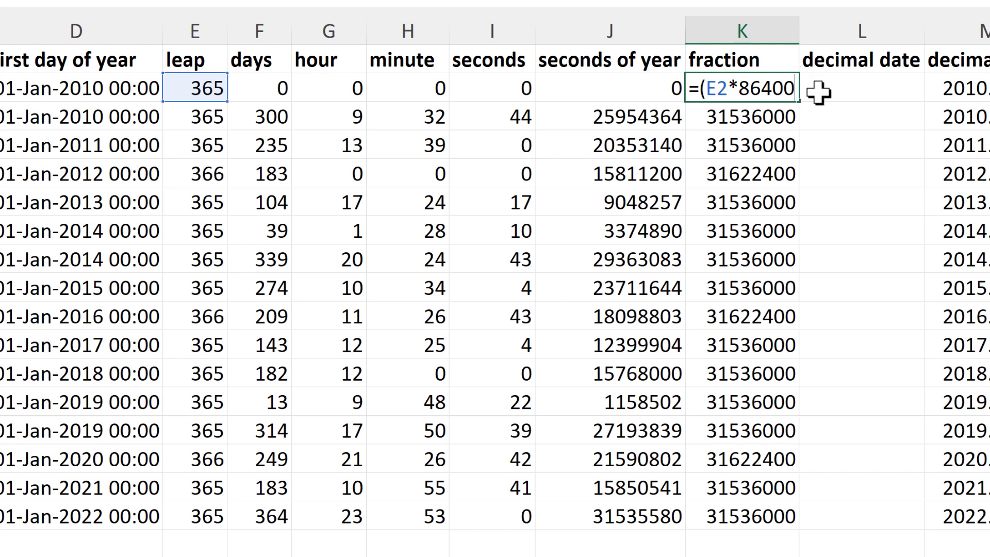
{"action": "left_click", "coordinate": [700, 89]}
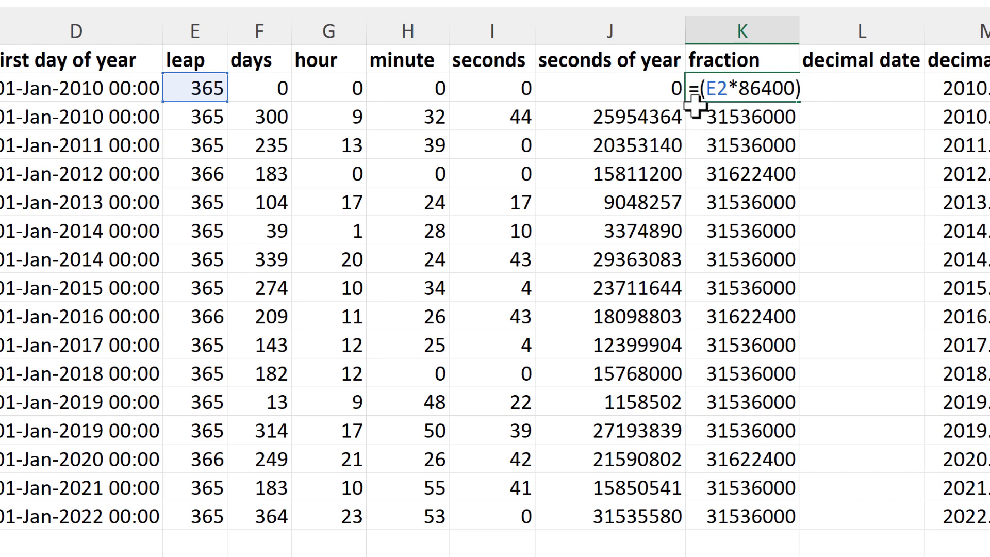
{"action": "left_click", "coordinate": [652, 88]}
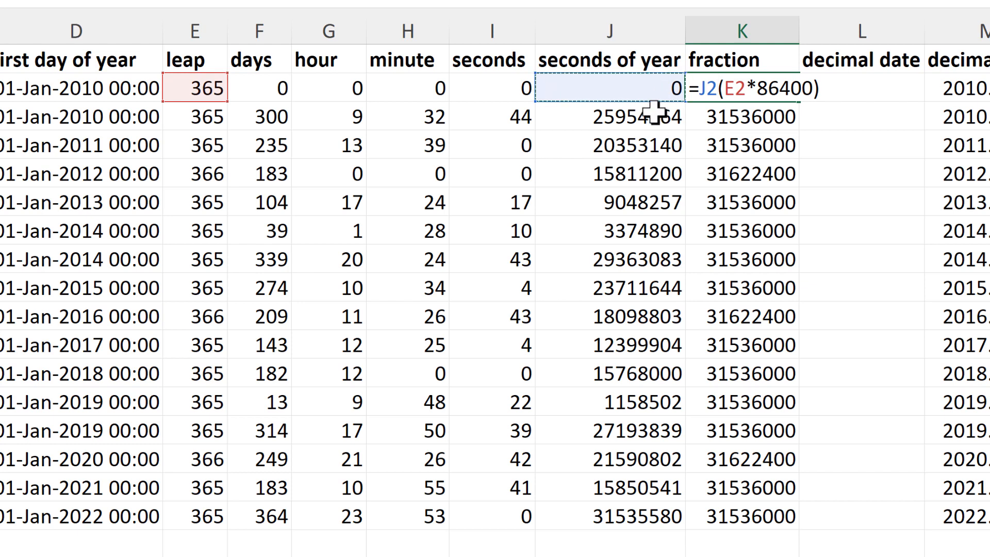
{"action": "type", "text": "/"}
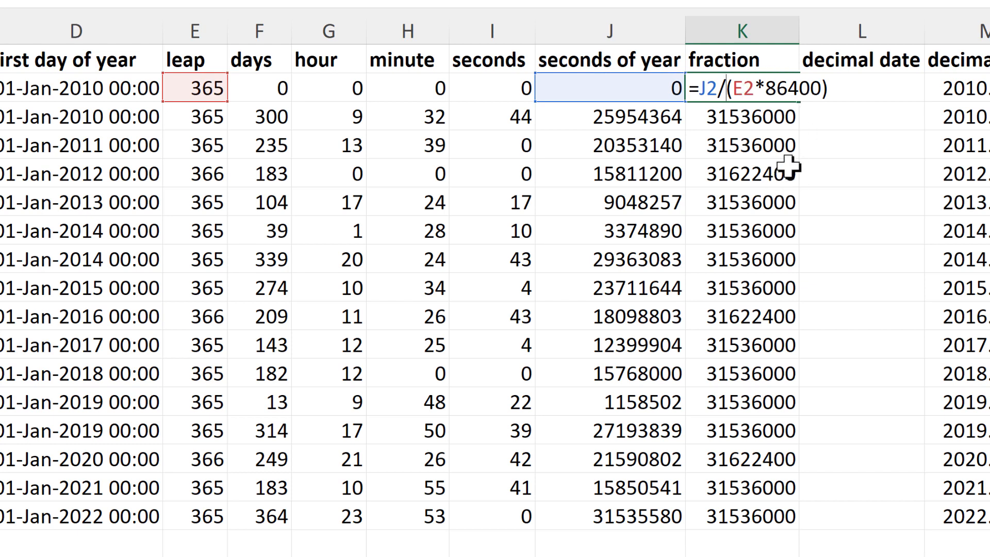
{"action": "key", "text": "Return"}
{"action": "left_click", "coordinate": [791, 95]}
{"action": "double_click", "coordinate": [805, 105]}
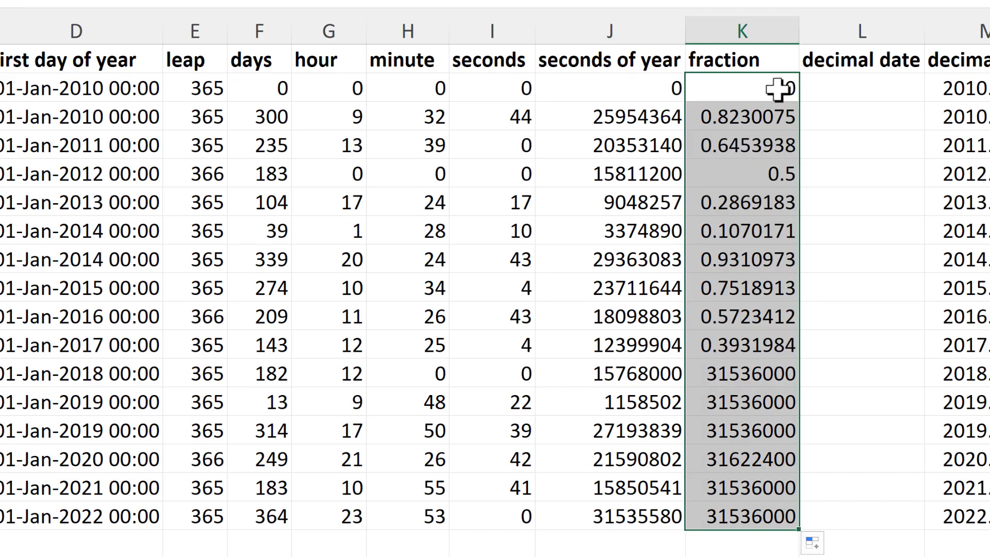
{"action": "left_click", "coordinate": [762, 88]}
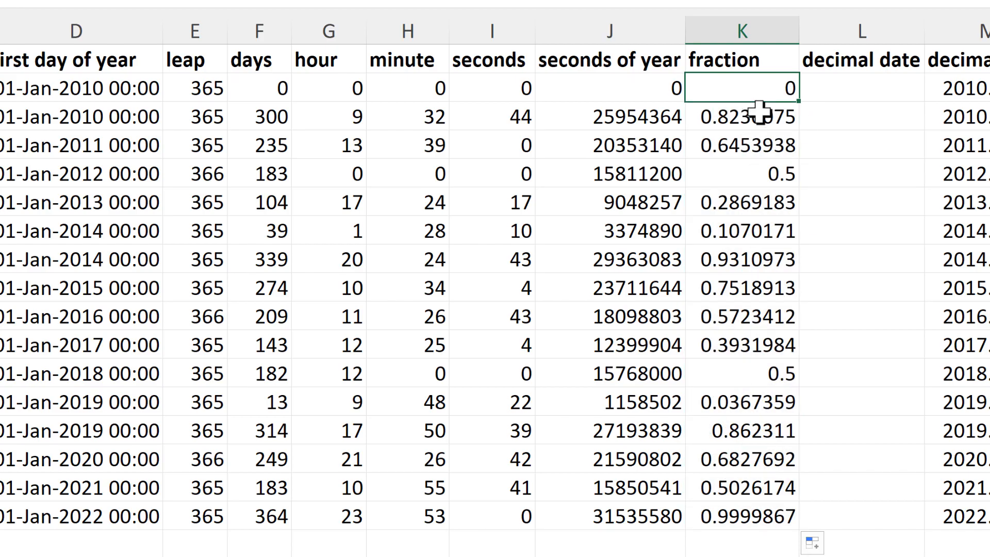
- Enter =B2+K2 in L2 to add the year and the fraction, and fill the formula down the decimal date column to row 17
{"action": "left_click", "coordinate": [812, 85]}
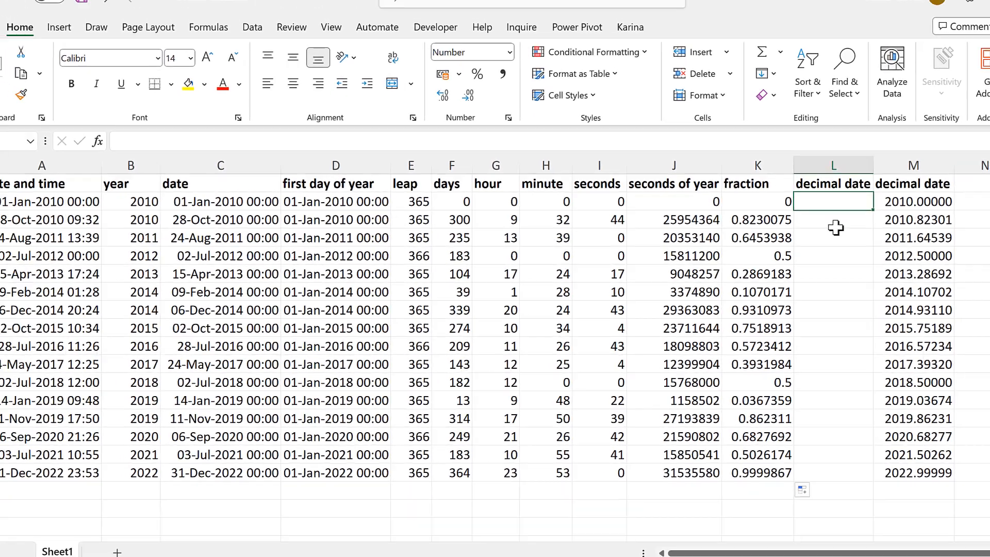
{"action": "type", "text": "="}
{"action": "left_click", "coordinate": [175, 205]}
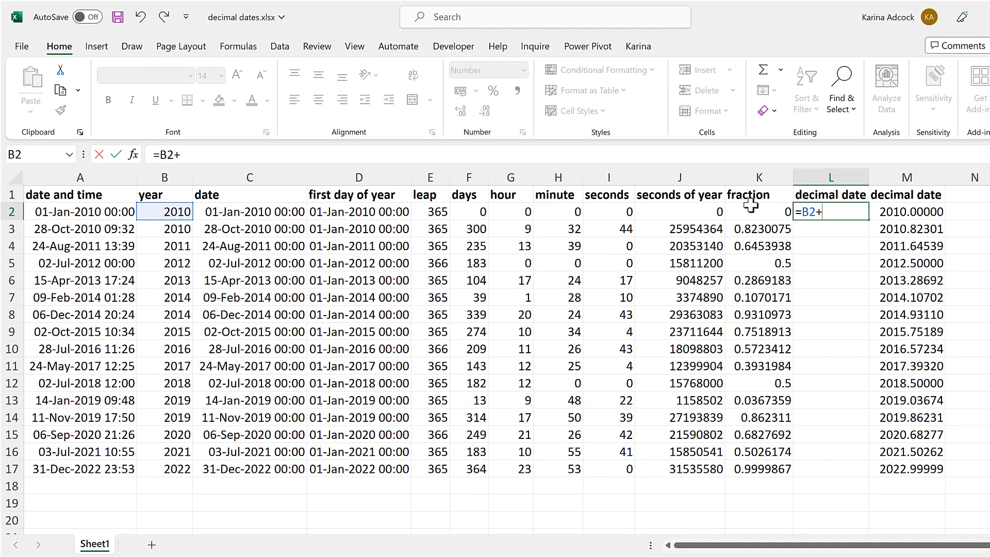
{"action": "type", "text": "+"}
{"action": "key", "text": "Left"}
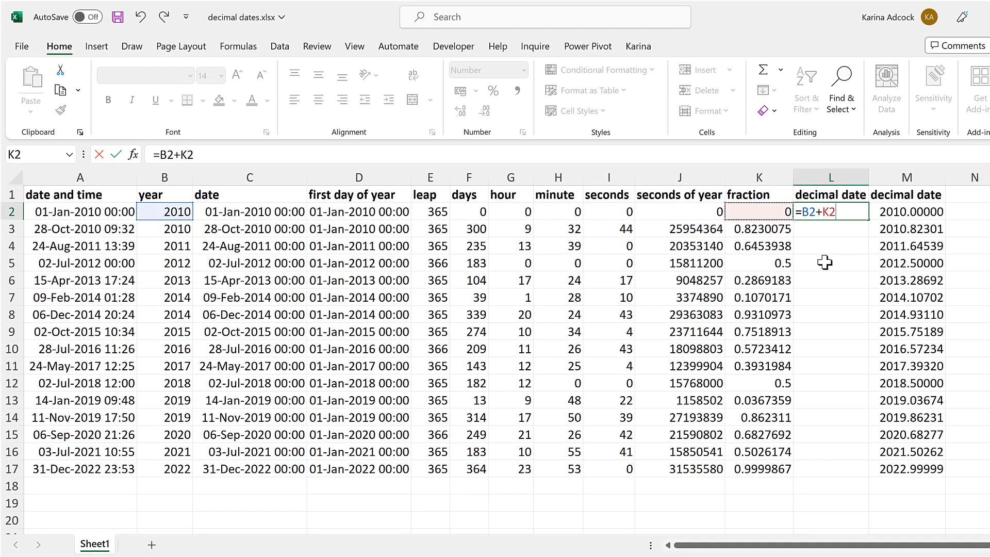
{"action": "key", "text": "Return"}
{"action": "left_click", "coordinate": [846, 212]}
{"action": "double_click", "coordinate": [868, 220]}
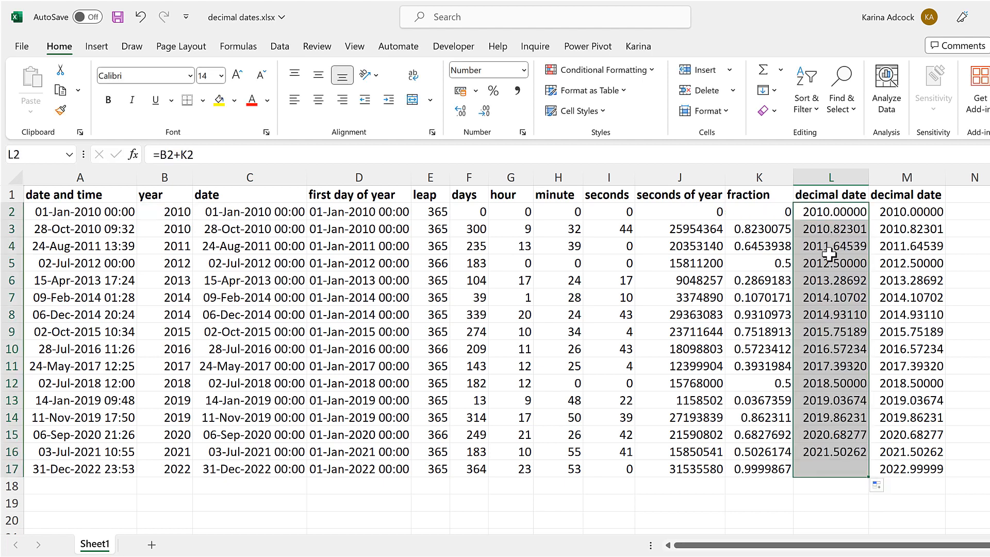
- Move the decimal date column L so it sits directly after the date and time column, as column B
{"action": "left_click", "coordinate": [828, 178]}
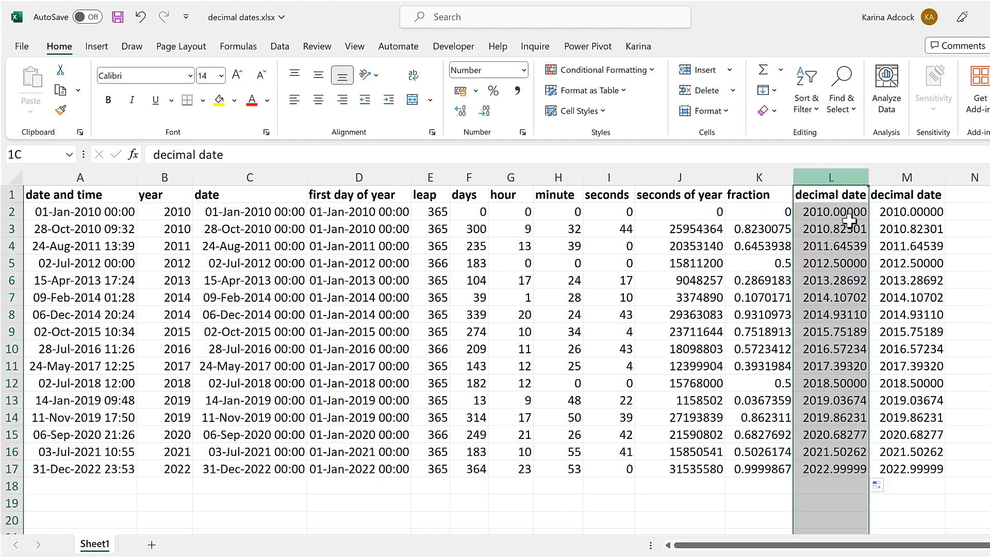
{"action": "left_click_drag", "start_coordinate": [871, 235], "coordinate": [170, 221]}
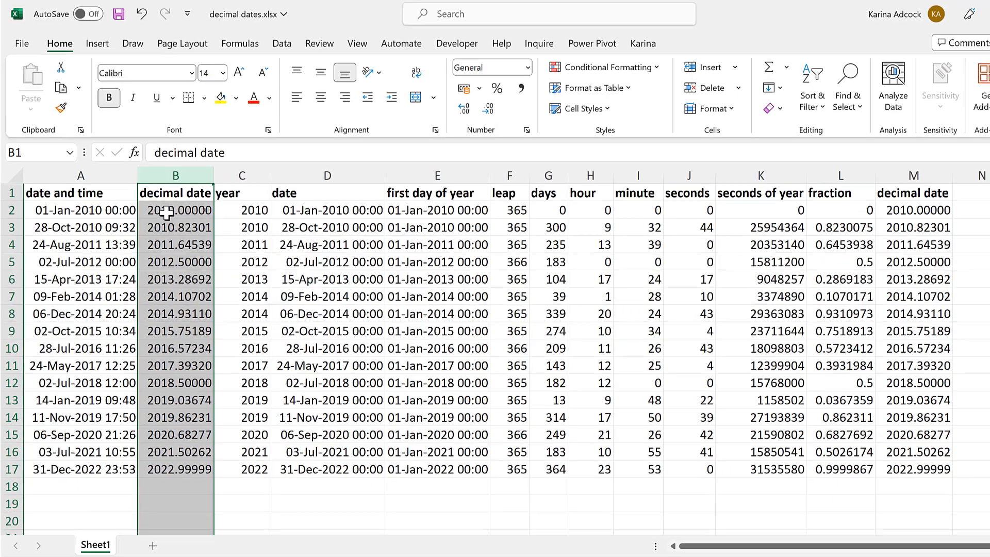
{"action": "left_click", "coordinate": [178, 211]}
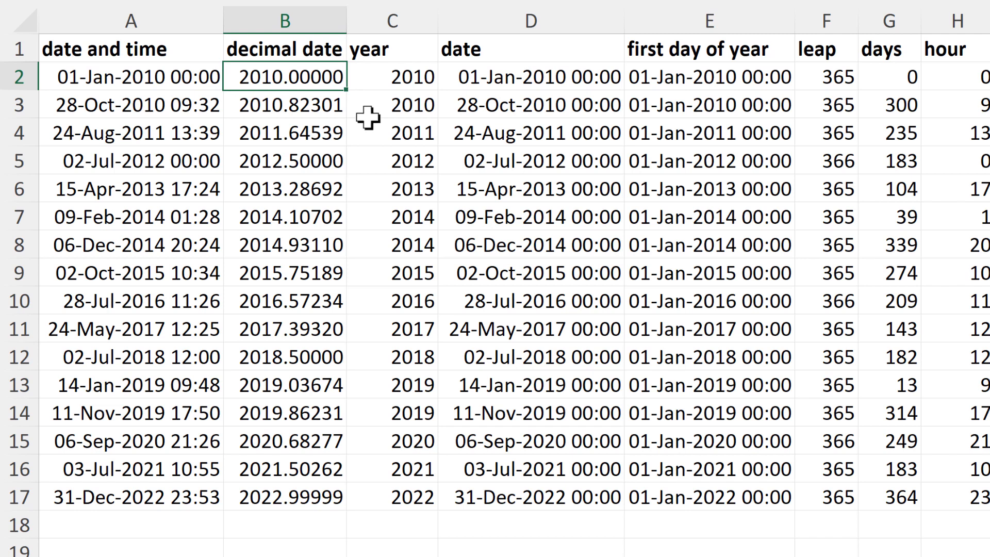
- Compare the date and time with the decimal date in rows 5 and 17
{"action": "left_click", "coordinate": [111, 164]}
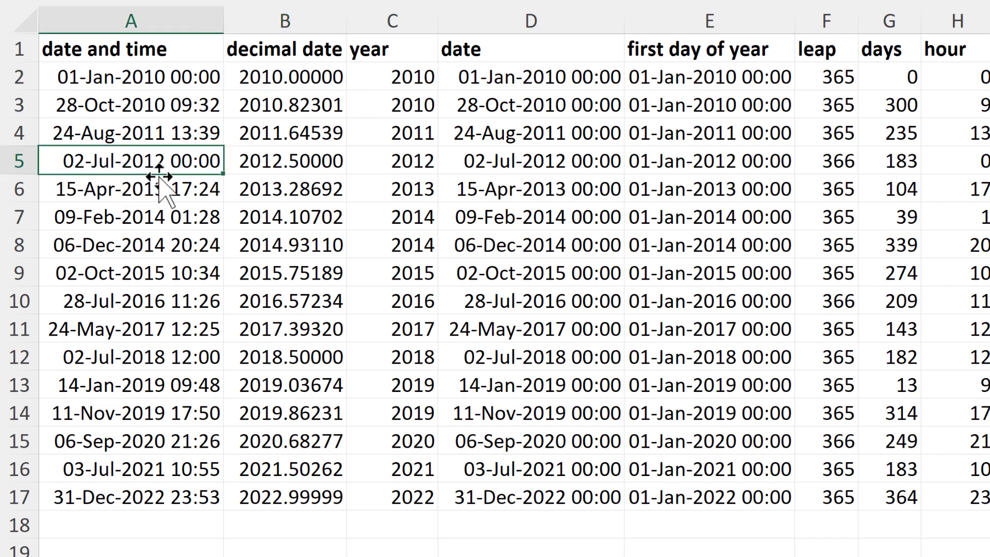
{"action": "left_click", "coordinate": [262, 165]}
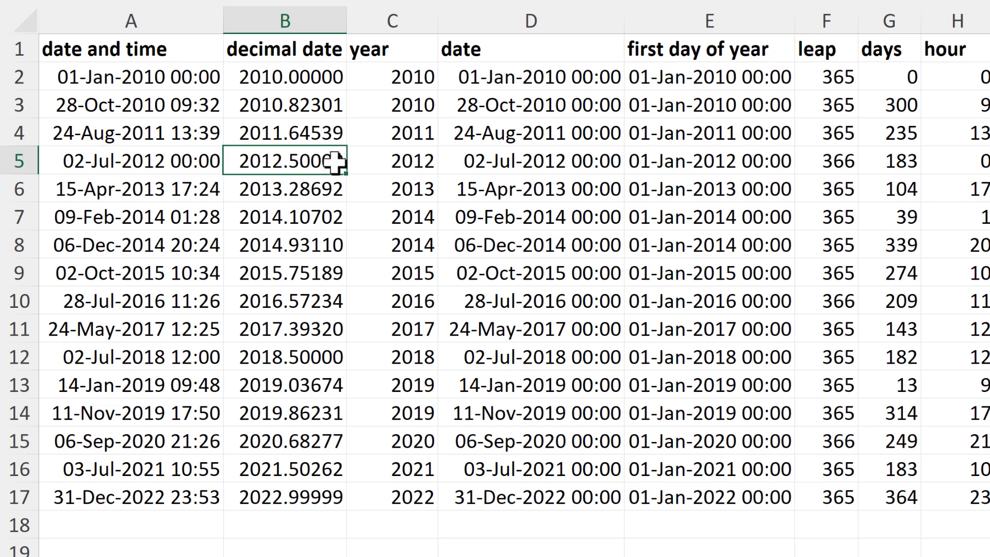
{"action": "left_click", "coordinate": [193, 497]}
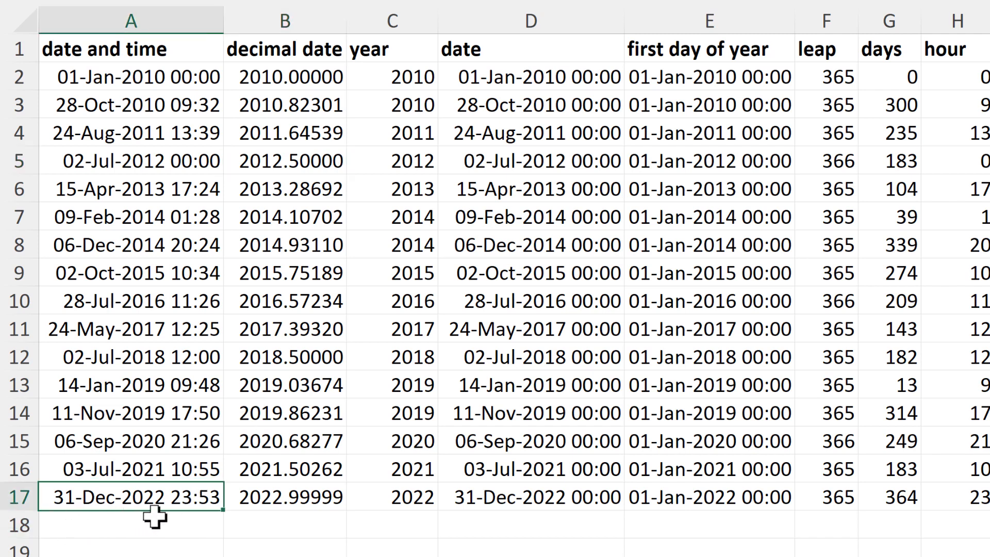
{"action": "left_click", "coordinate": [274, 507]}
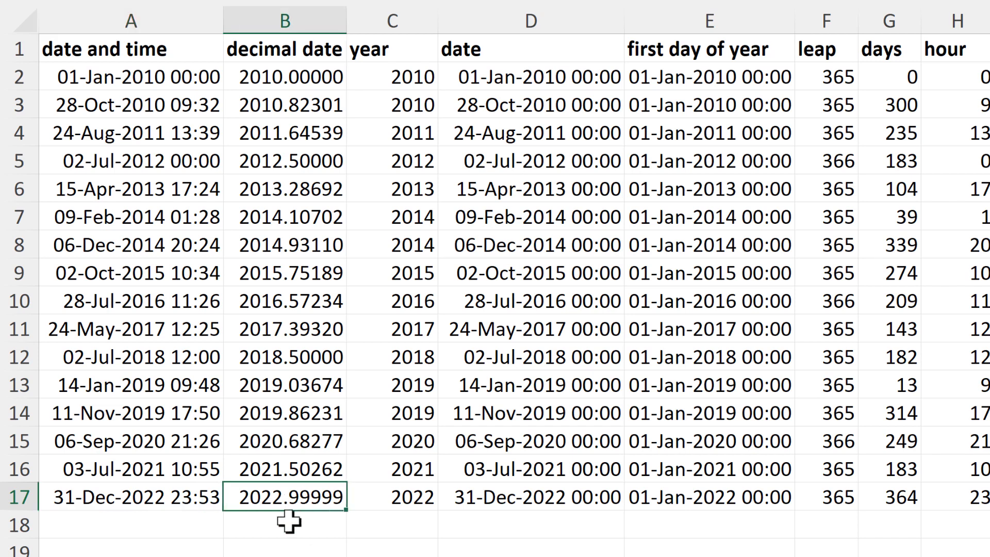